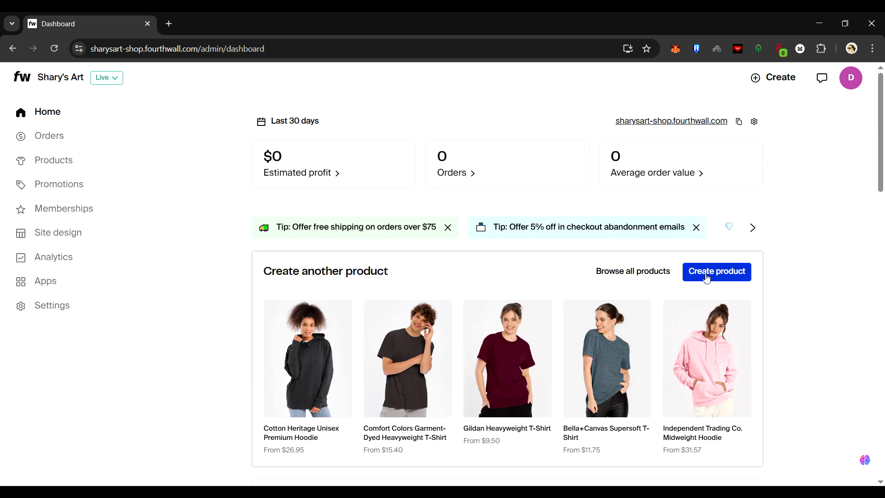
Step: Look through the dashboard home page, covering the suggested products and the sample credit for ordering products for yourself
scroll(729, 276, "down", 1)
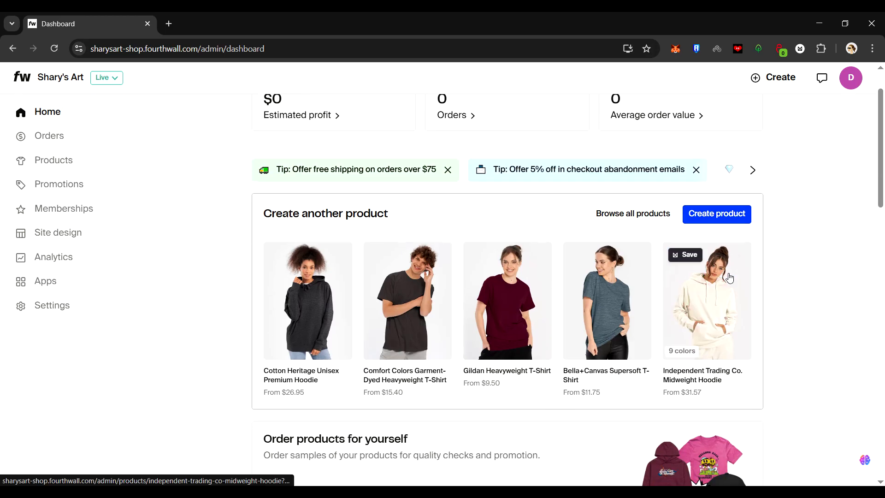
scroll(519, 277, "down", 5)
left_click_drag(413, 272, 515, 268)
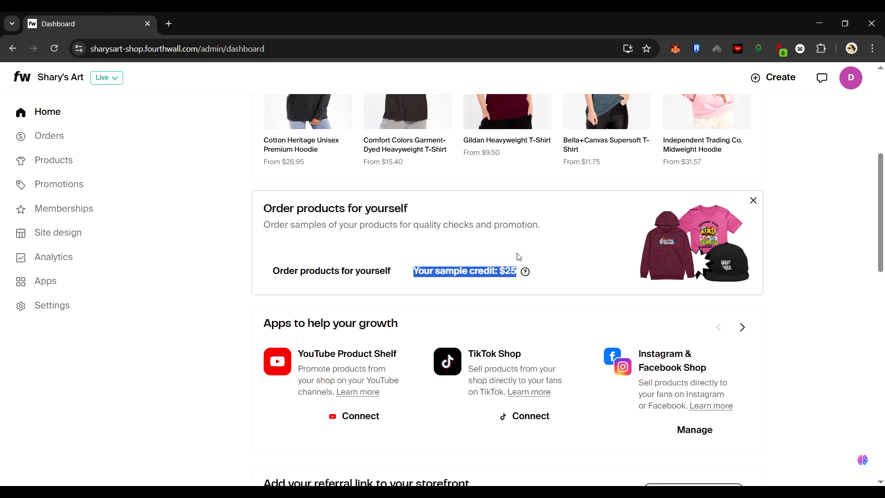
left_click(539, 248)
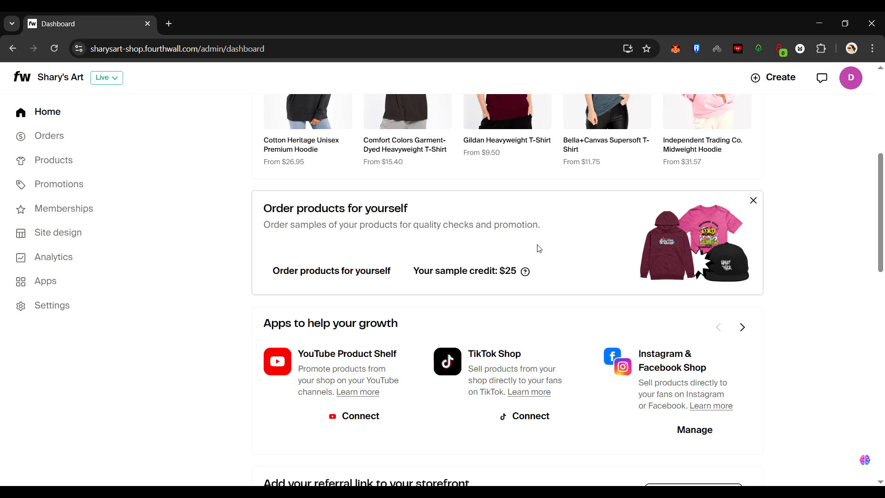
Step: Examine the YouTube Product Shelf app's connection page and its subscriber requirement, and return to the home dashboard
scroll(538, 249, "down", 3)
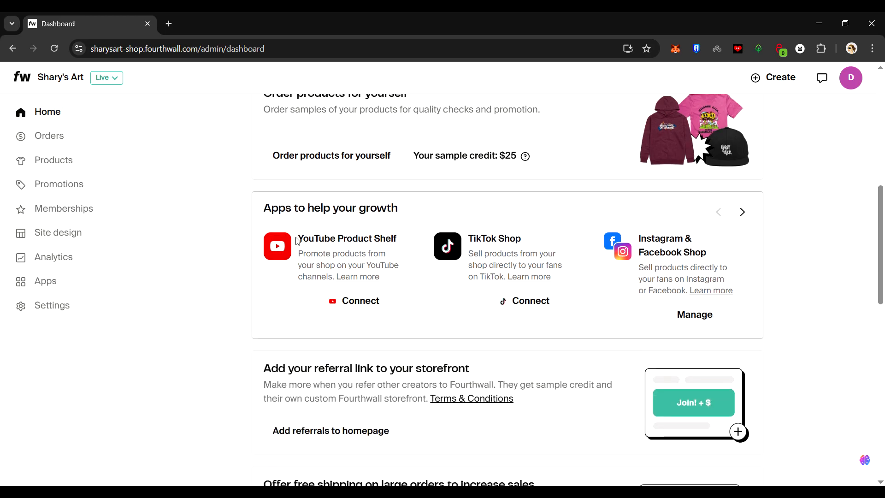
left_click_drag(300, 238, 336, 239)
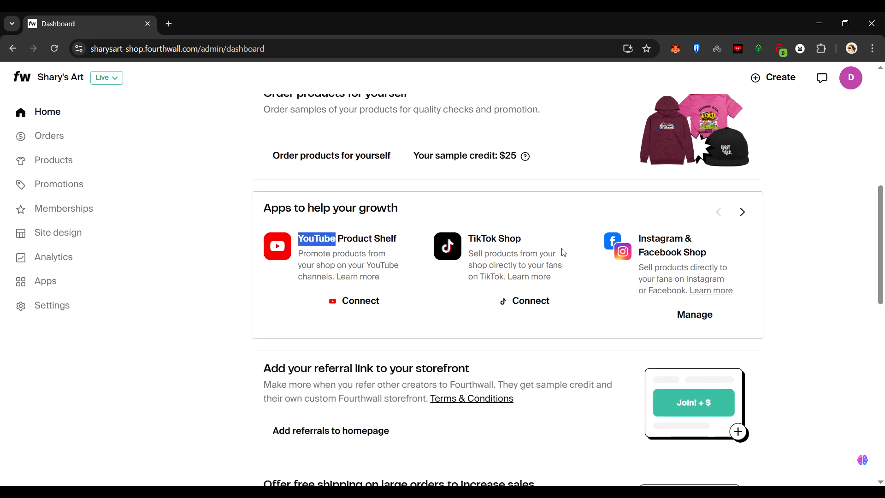
left_click(355, 306)
left_click_drag(619, 206, 666, 206)
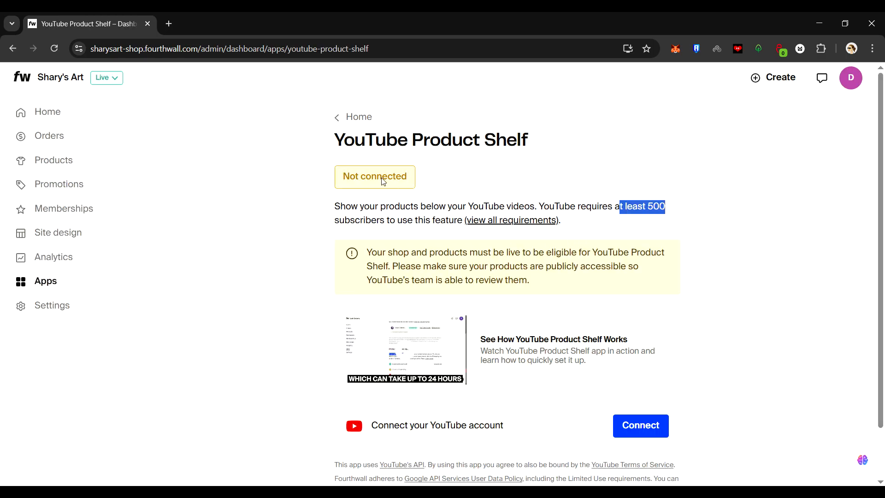
left_click(338, 118)
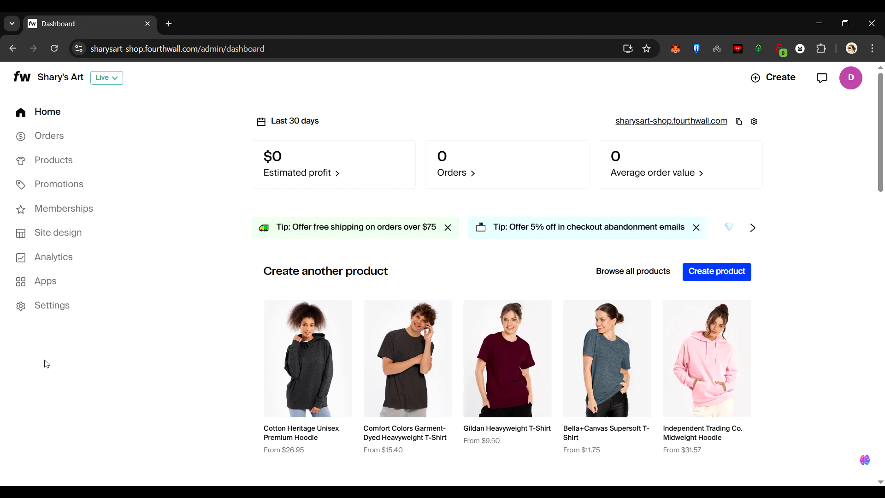
Step: Review the site settings for general details, billing and payouts, and domain
left_click(51, 311)
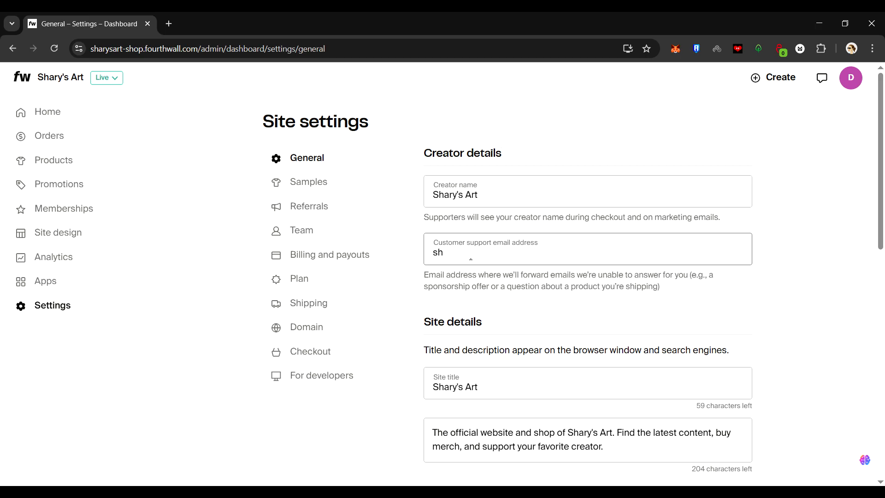
left_click(356, 256)
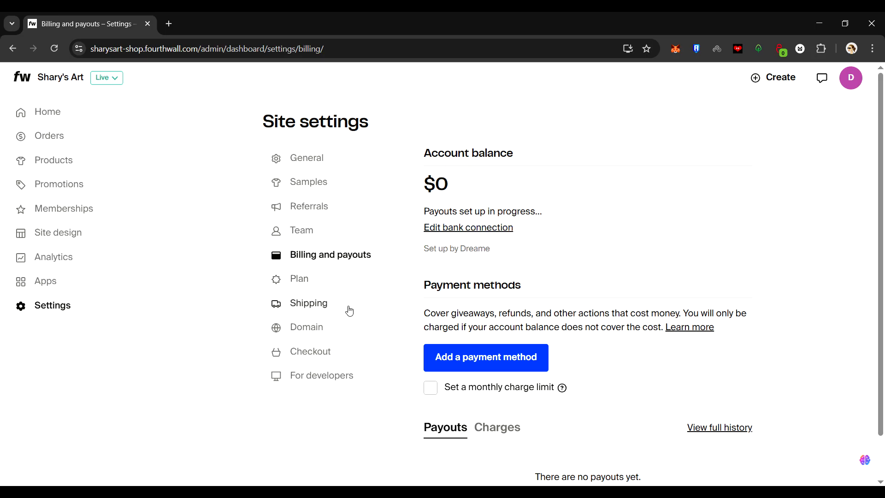
left_click(318, 328)
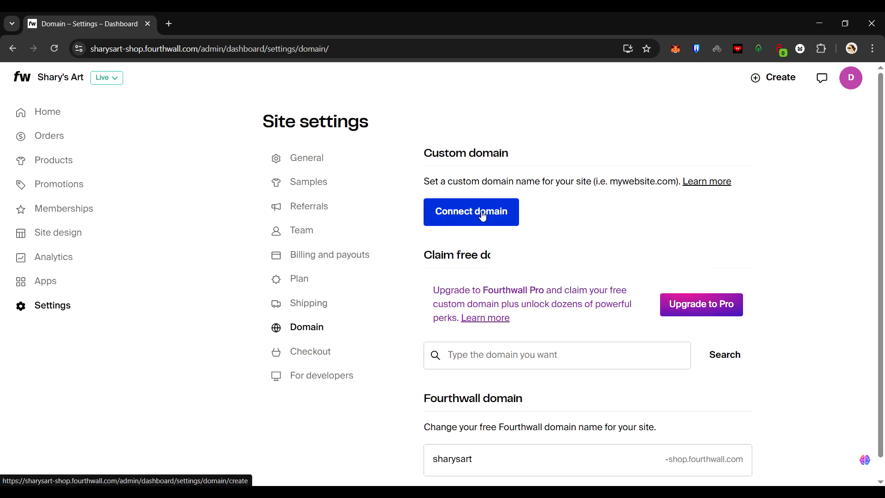
scroll(526, 341, "down", 1)
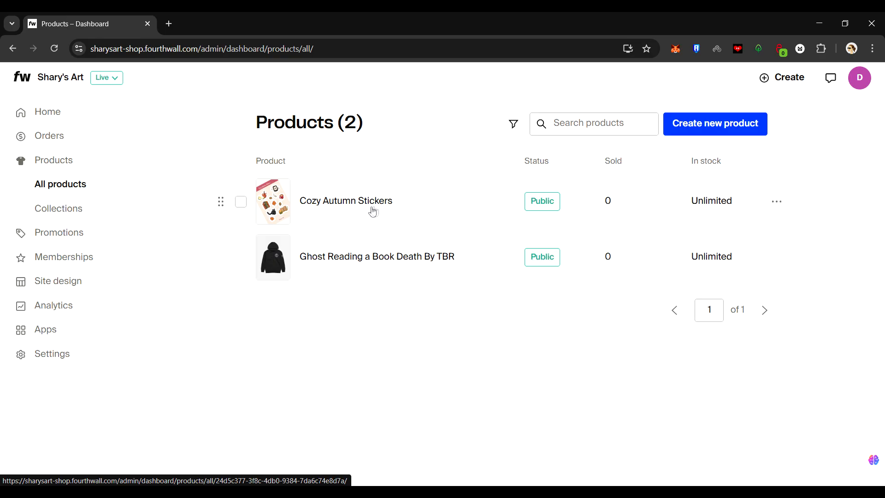
Step: Create a digital product named "Butterfly and Flowers Coloring Page – “Fly” Inspirational JPG Printable (A4 & US Letter)" with its coloring page description
left_click(700, 120)
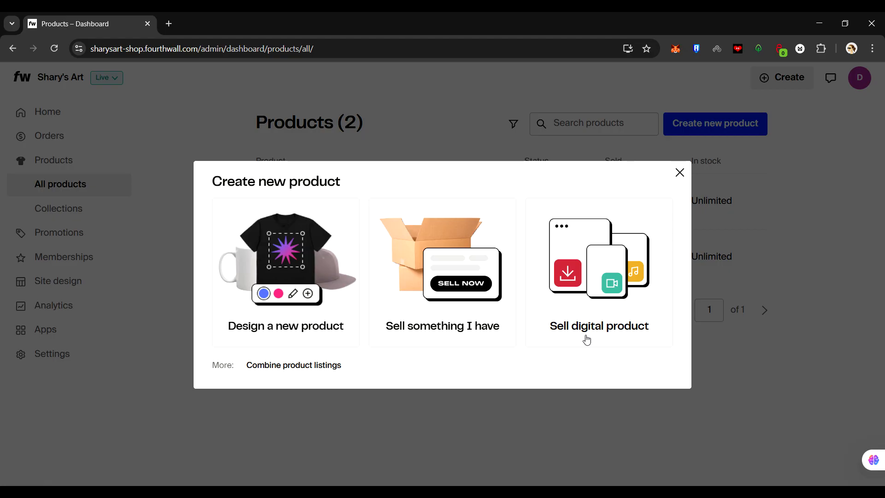
left_click(602, 290)
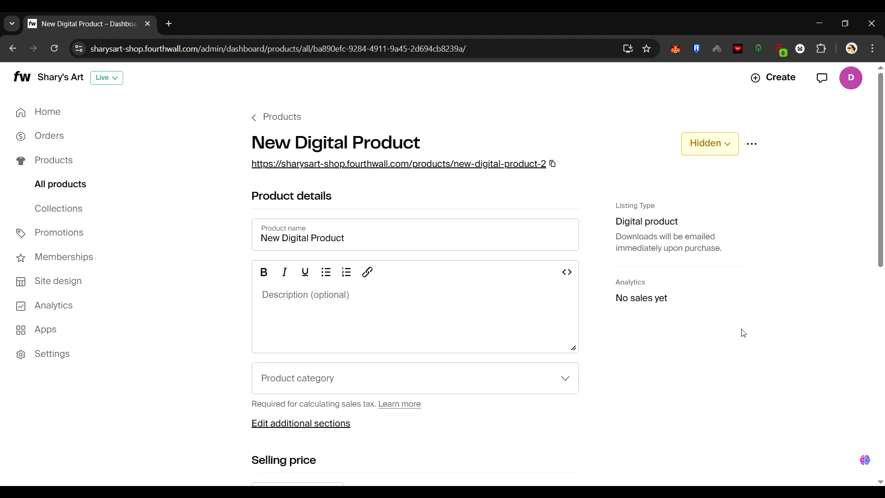
left_click(369, 236)
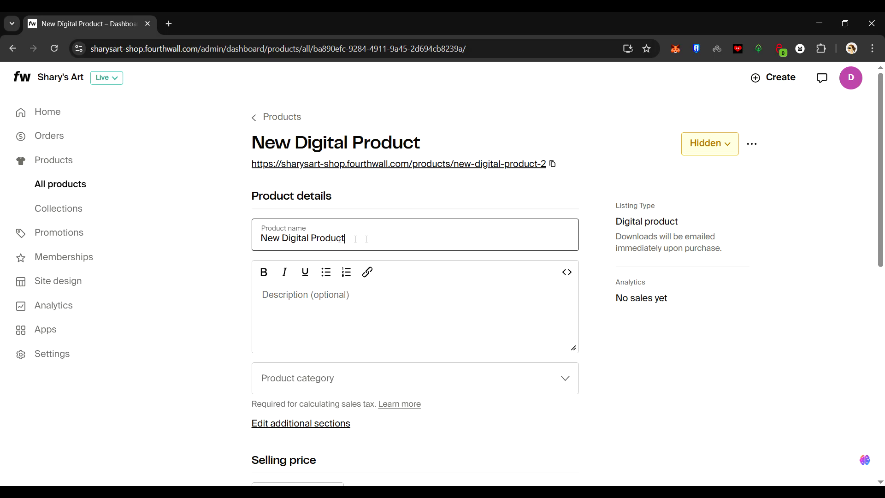
key("ctrl+a")
type("Butterfly and Flowers Coloring Page – \"Fly\" Inspirational JPG Printable (A4 & US Letter)")
left_click(286, 296)
type("Let your imagination take flight with this beautiful butterfly and flowers coloring page featuring the uplifting word \"Fly.\" Perfect for anyone who loves nature, mindfulness coloring, or inspirational designs.  Product Details: 1 JPG coloring page (high-resolution black and white line art) Provided in A4 and US Letter sizes Great for home printing or digital coloring Ideal for adults and kids Instant digital download – no physical item will be shipped Use it for: 🦋 Relaxing art therapy or mindfulness coloring 🌼 DIY wall art once colored 🎨 Creative classroom or home activity 📩 Printable gift for art lovers")
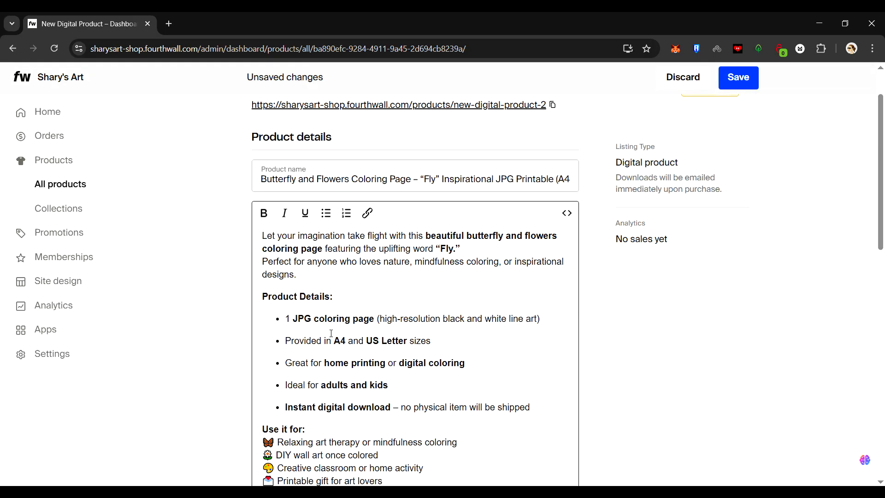
Step: Set the product category to Media and the selling price to $0
scroll(338, 340, "down", 6)
left_click(357, 249)
left_click(290, 289)
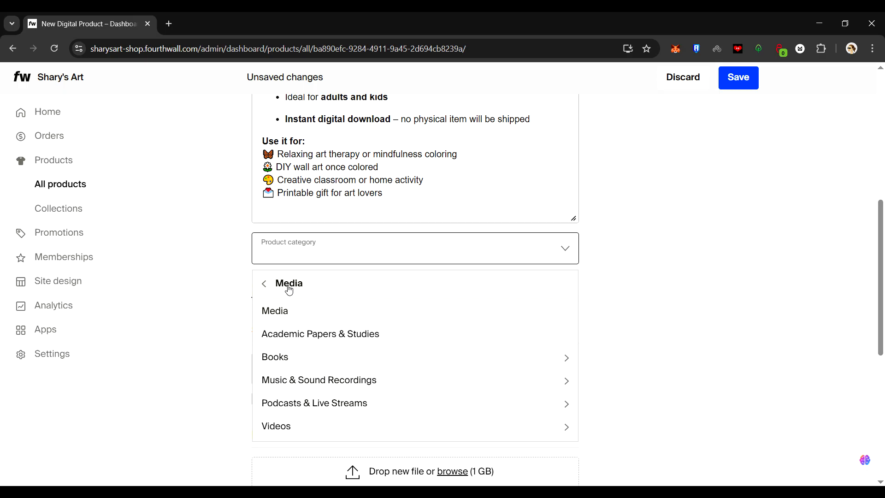
left_click(278, 311)
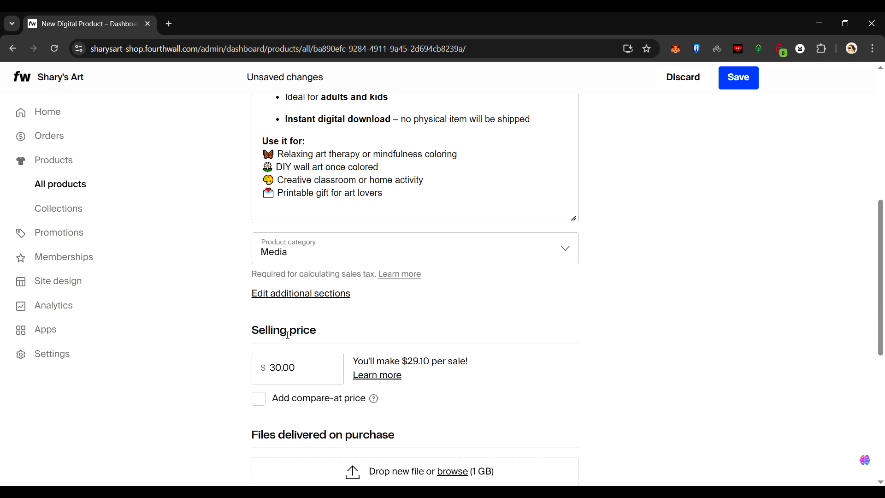
left_click_drag(305, 373, 263, 368)
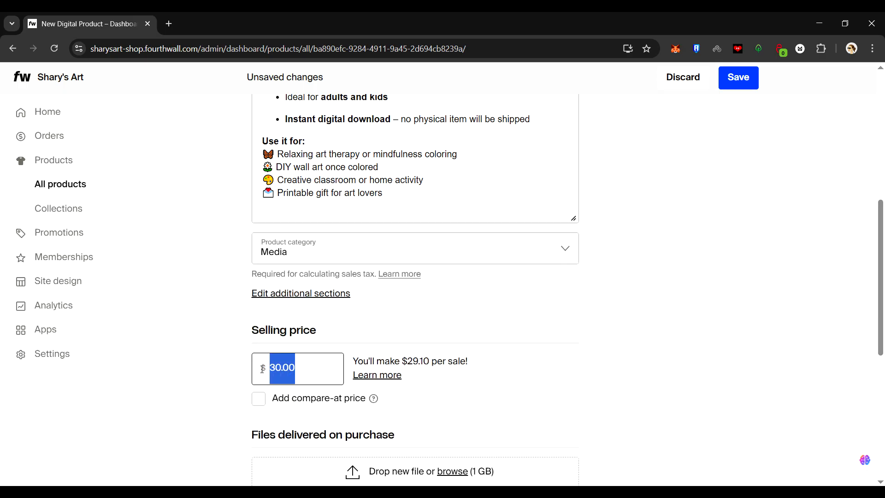
type("0")
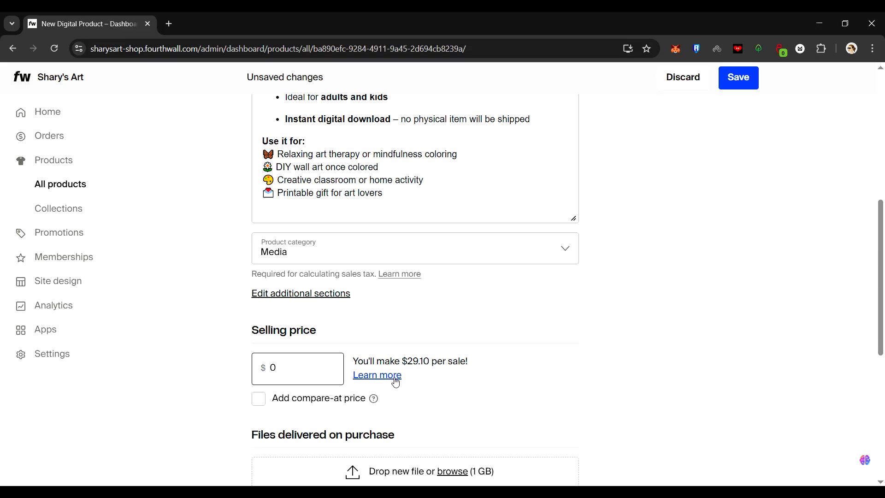
Step: Check the hosting cost and estimated profit for digital products at a $10 selling price
left_click(395, 378)
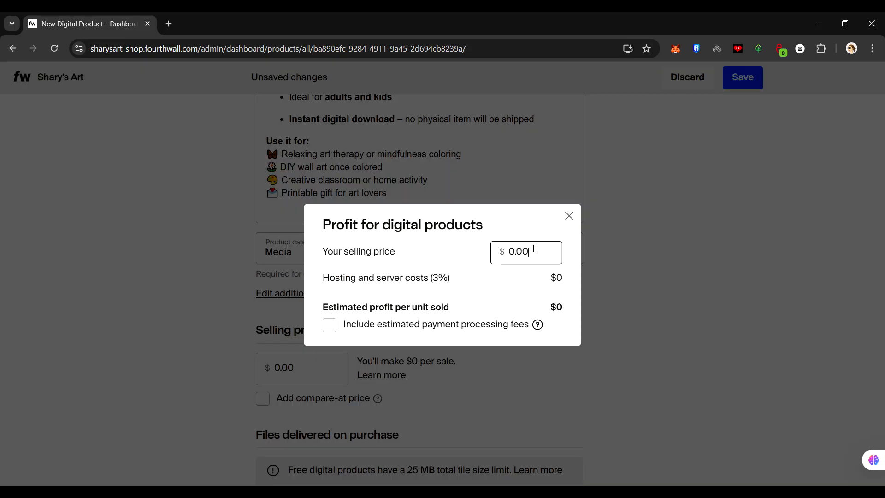
left_click_drag(533, 247, 506, 250)
type("10")
left_click(437, 279)
double_click(437, 278)
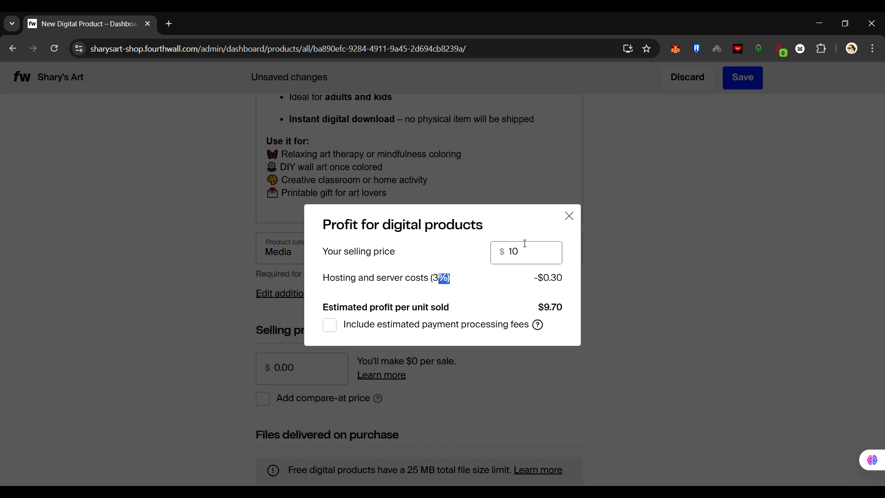
left_click(569, 215)
Step: Upload "Butterfly flowers coloring page US letter and A4.zip" as the file delivered on purchase
scroll(471, 340, "down", 3)
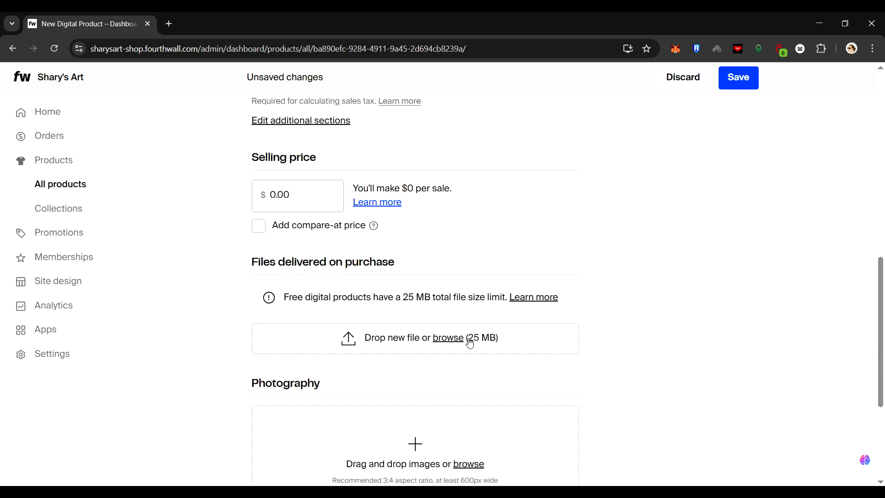
scroll(470, 342, "down", 1)
left_click(449, 279)
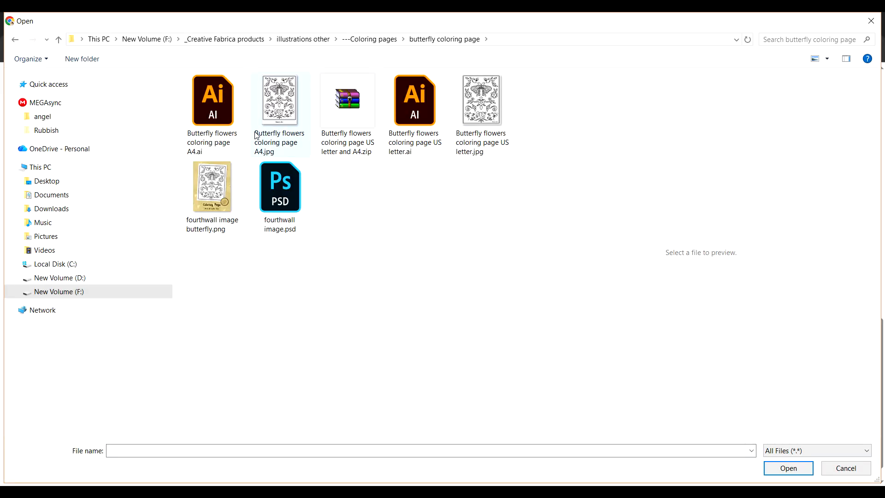
left_click(347, 121)
double_click(347, 121)
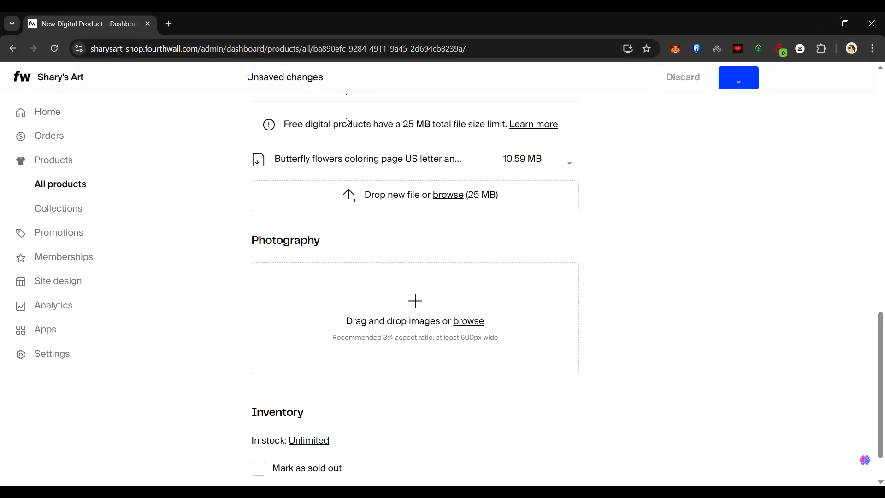
Step: Add the image "fourthwall image butterfly.png" as the product's photography
scroll(409, 256, "down", 1)
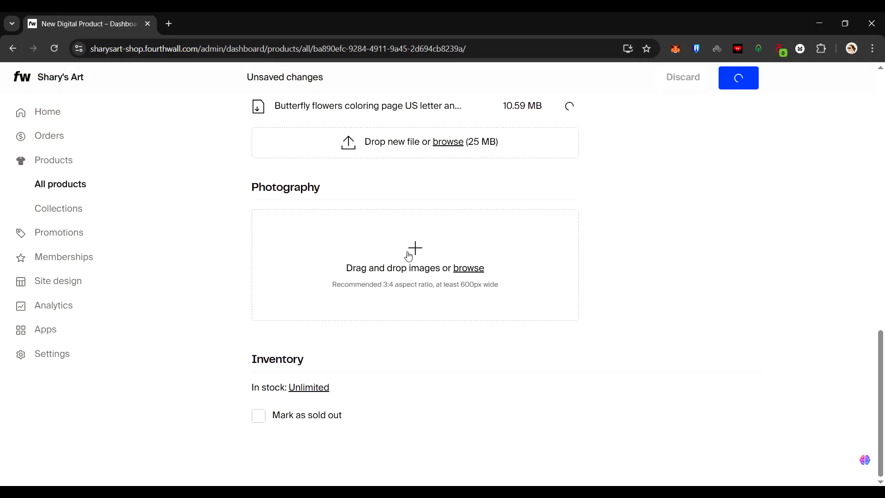
left_click(408, 257)
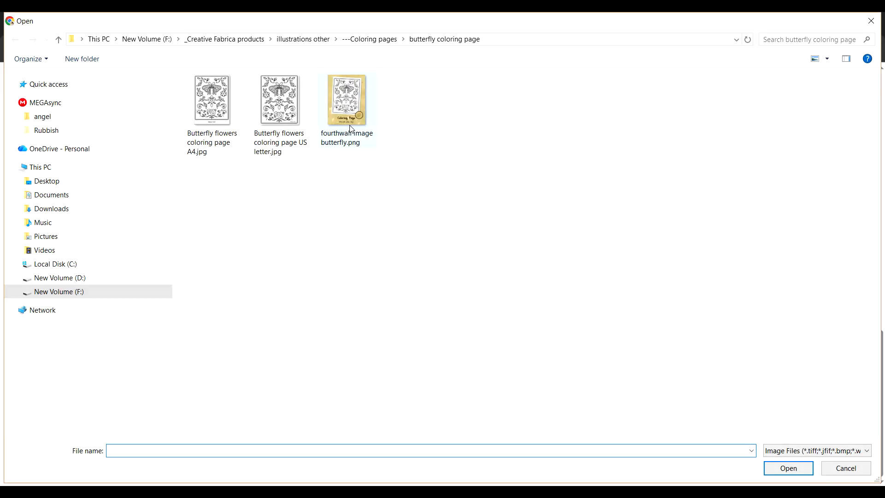
double_click(350, 128)
Step: Try a stock quantity of 1 for the product, and save the inventory as unlimited instead
left_click(302, 446)
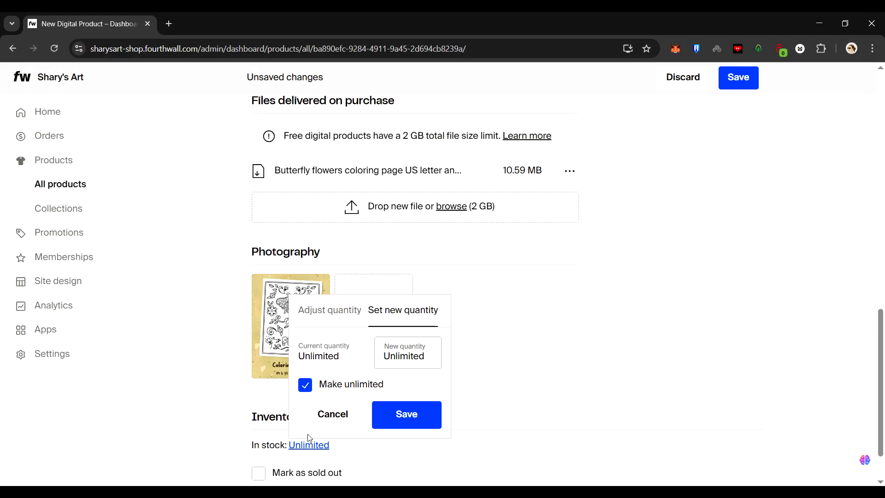
left_click(305, 385)
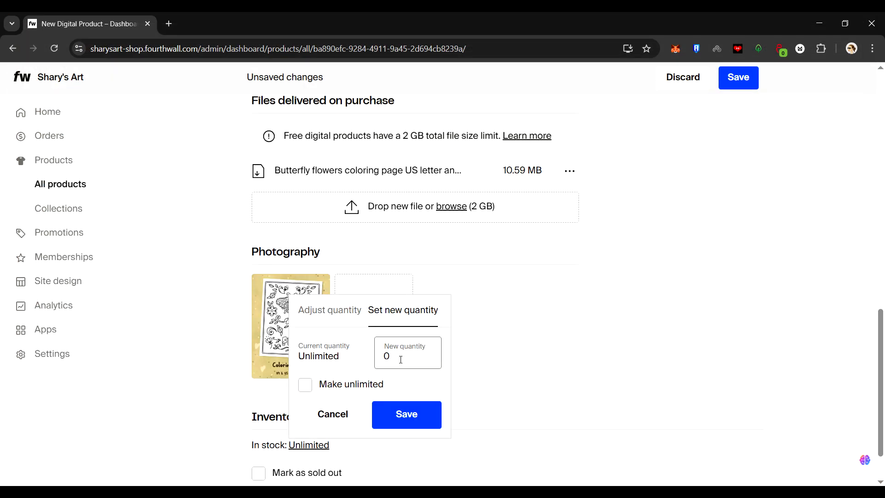
double_click(383, 357)
type("1")
left_click(323, 386)
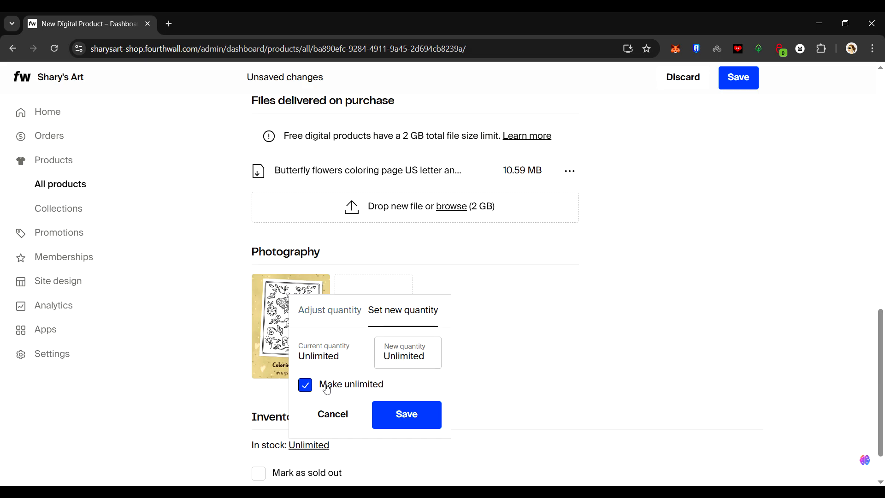
left_click(411, 417)
Step: Make the product Public and save it, updating its URL to match the new product name
scroll(648, 342, "up", 15)
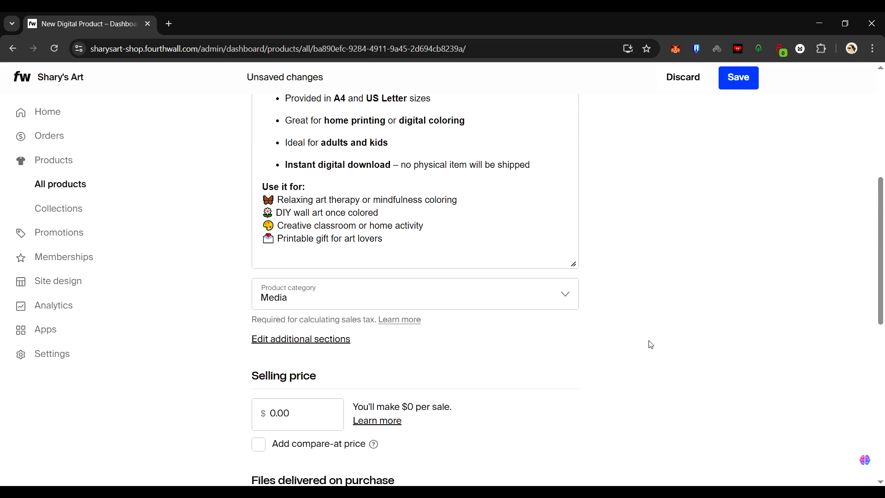
left_click(728, 143)
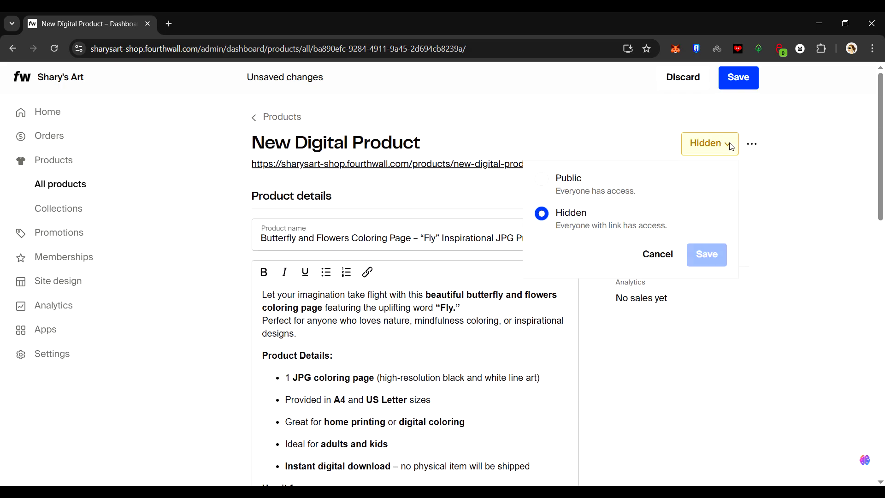
left_click(572, 184)
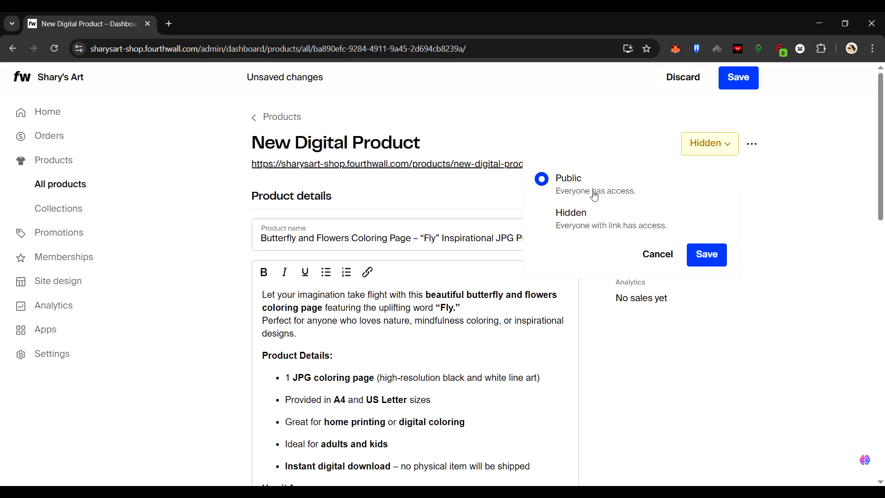
left_click(704, 255)
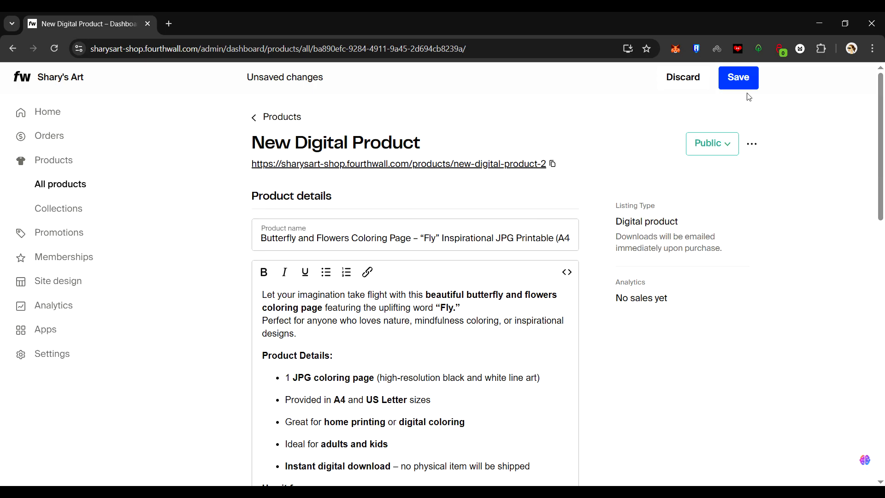
left_click(742, 79)
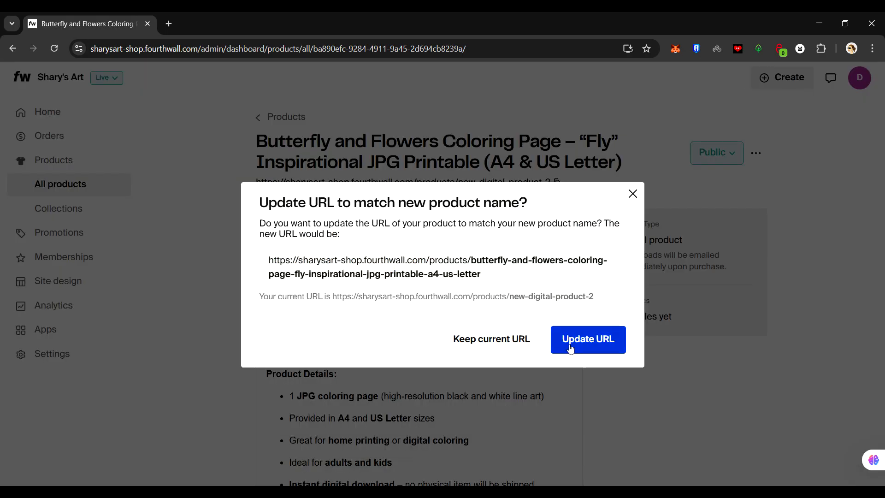
left_click(575, 341)
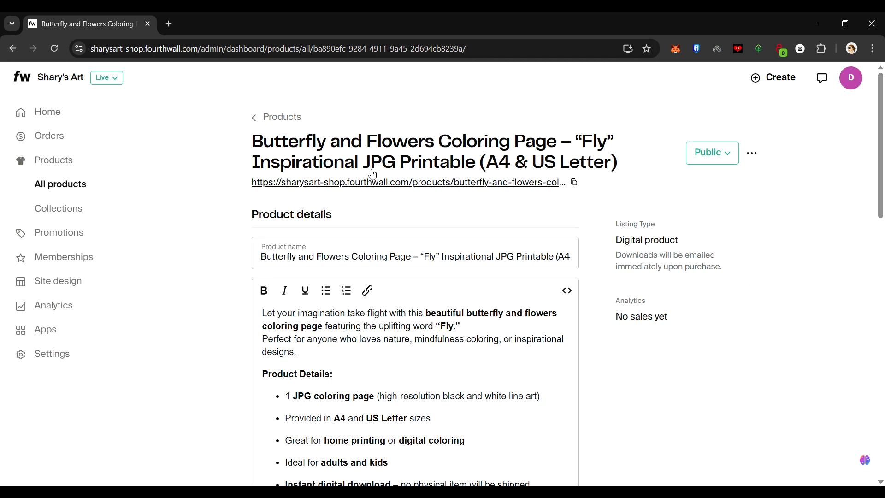
Step: Duplicate the "Butterfly and Flowers Coloring Page" product from the list of all products
left_click(281, 118)
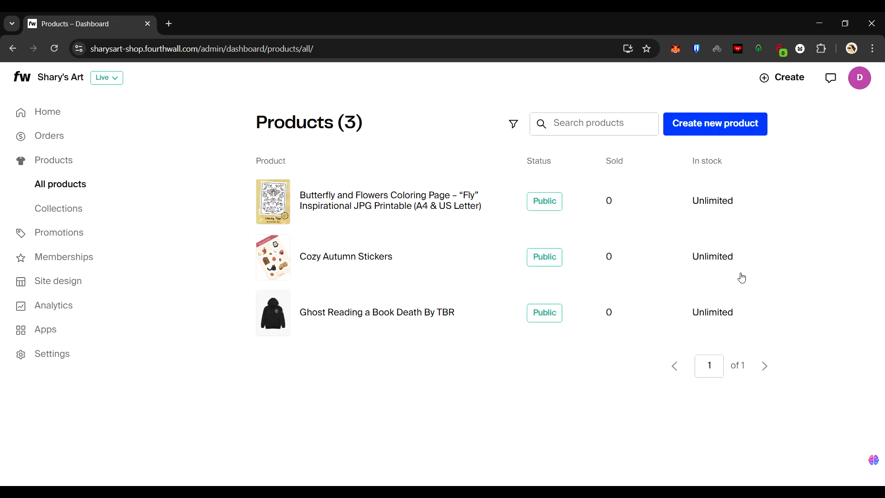
left_click(777, 200)
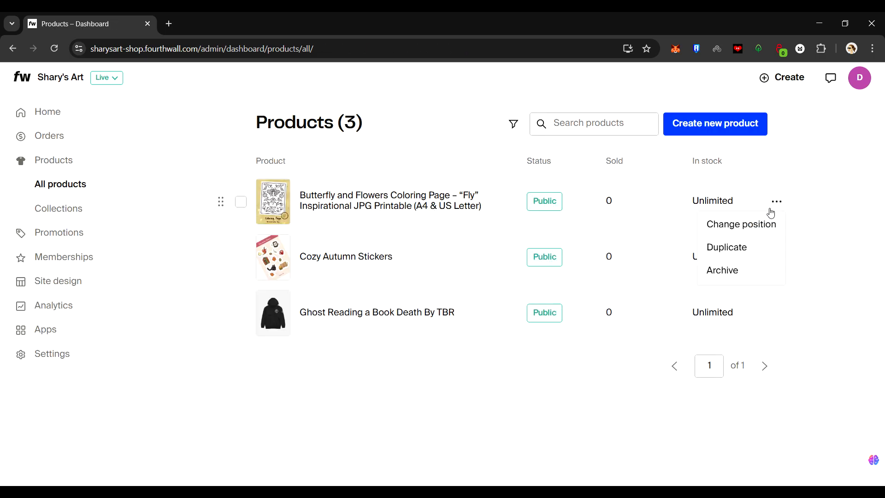
left_click(730, 247)
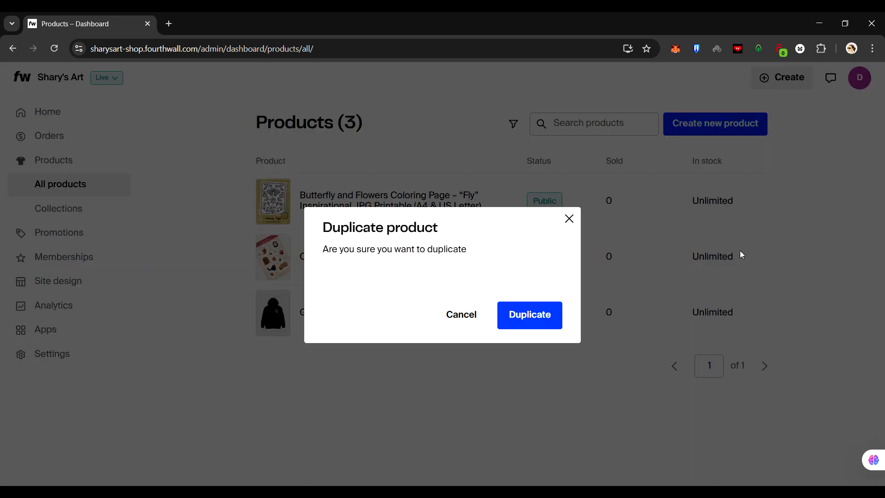
left_click(546, 319)
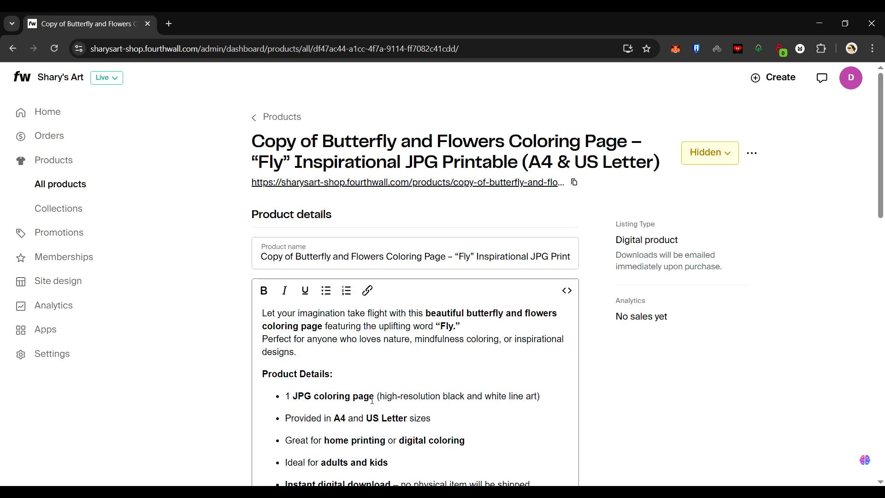
Step: Rename the duplicated product as Cat and Flowers Coloring Page – "Joy" Inspirational JPG Printable (A4 & US Letter)
left_click_drag(261, 257, 594, 259)
type("Cat and Flowers Coloring Page – \"Joy\" Inspirational Printable JPG (A4 & US Letter)")
key("Home")
scroll(326, 224, "down", 2)
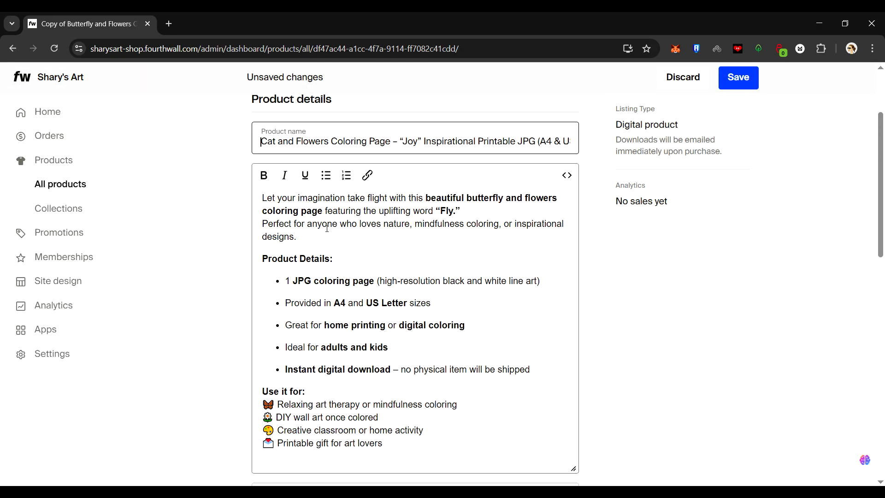
Step: Adapt the product description to a "beautiful cat and flowers coloring page" featuring the word "Joy" for anyone who loves cats
scroll(326, 224, "up", 1)
left_click(262, 256)
double_click(497, 257)
type("cat")
double_click(446, 269)
type("Joy")
scroll(439, 330, "down", 1)
scroll(335, 395, "down", 9)
left_click(568, 237)
left_click(531, 264)
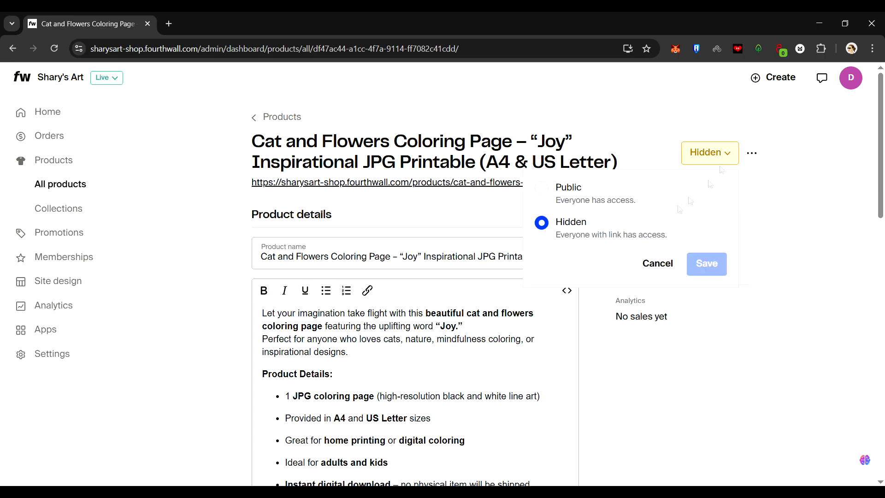
Step: Set the cat coloring page product's visibility to Public, save it, and return to the list of all products
left_click(542, 188)
left_click(706, 263)
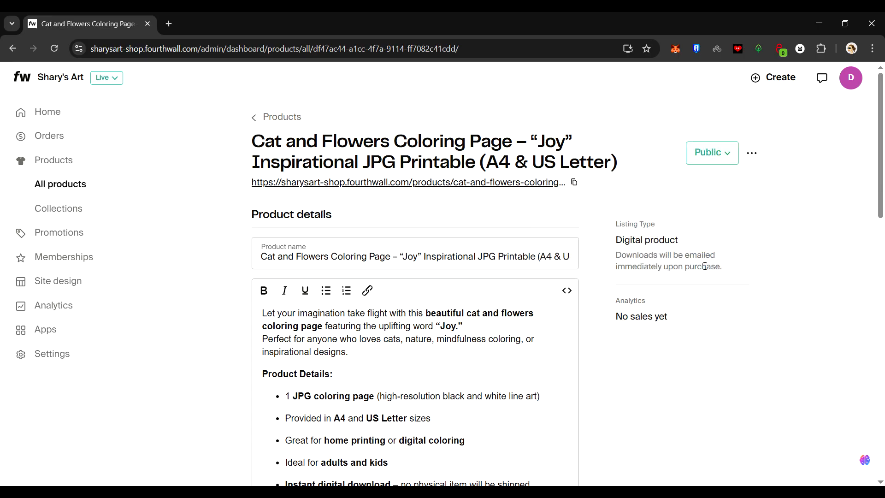
left_click(39, 185)
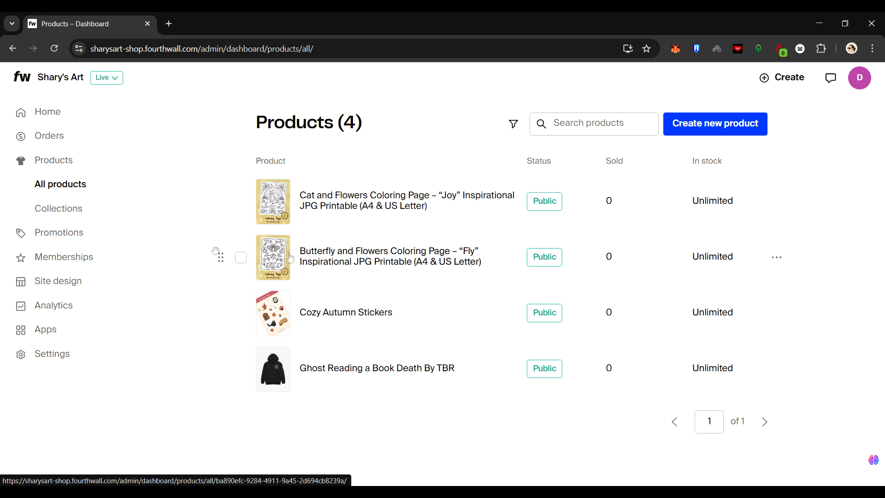
Step: Start a new product collection and name it "Stickers"
left_click(71, 214)
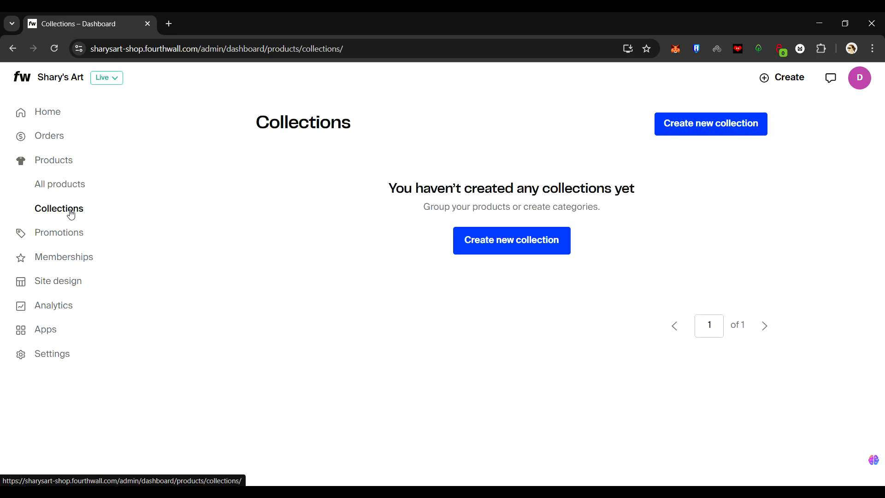
left_click(484, 240)
left_click(424, 223)
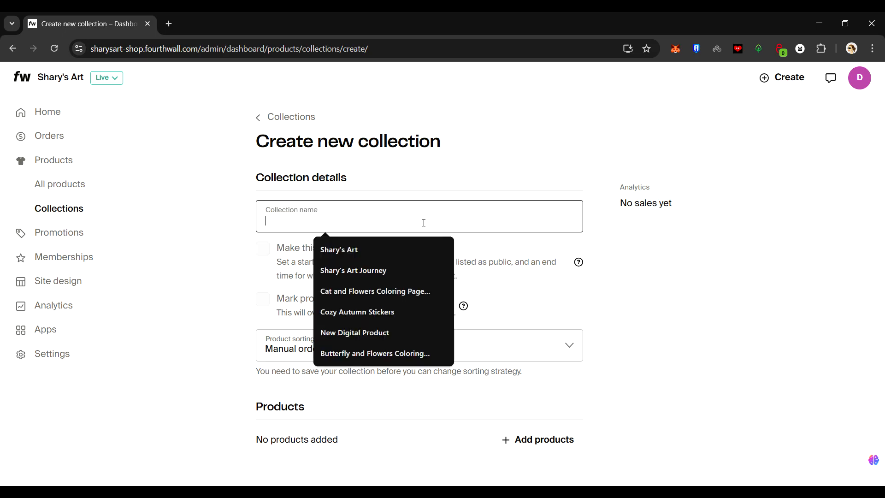
type("Stickers")
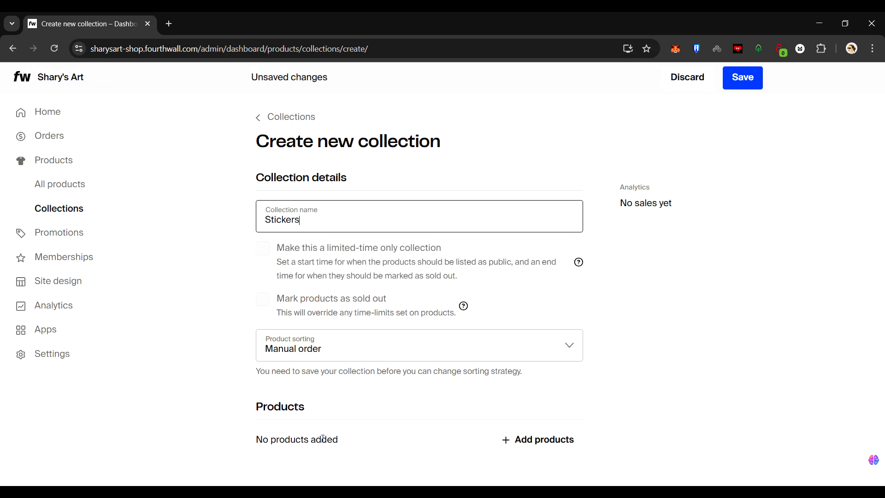
Step: Add the Cozy Autumn Stickers product to the Stickers collection and save the collection
left_click(550, 444)
left_click(237, 316)
left_click(641, 442)
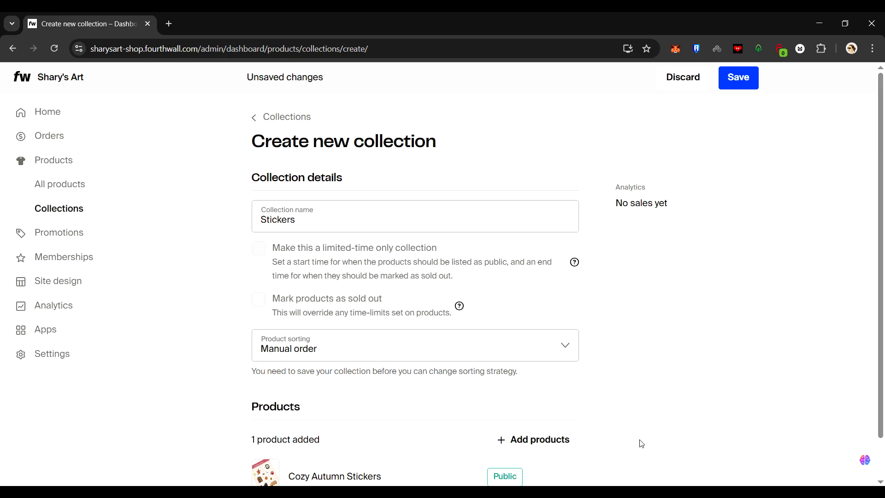
left_click(739, 82)
Step: Start a second product collection and name it "Coloring pages"
left_click(54, 214)
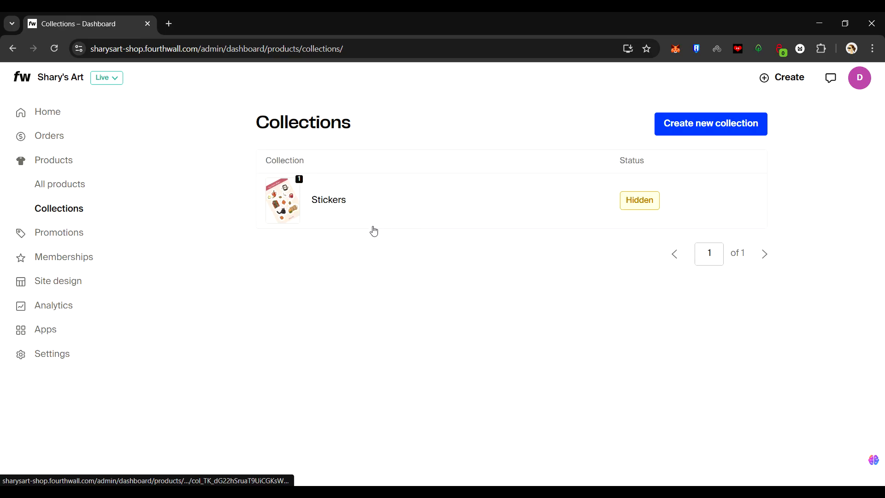
left_click(717, 130)
left_click(429, 208)
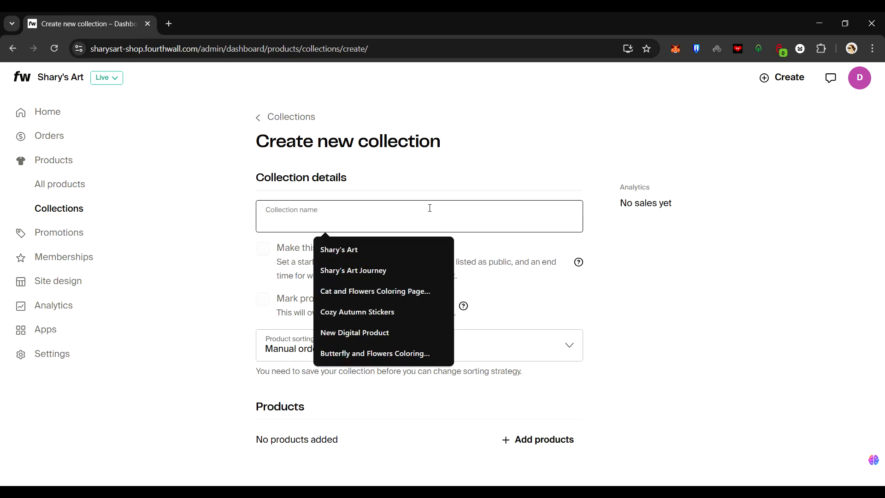
type("Coloring pages")
Step: Add the Cat and Flowers and Butterfly and Flowers coloring pages to the Coloring pages collection and save it
left_click(537, 439)
left_click(237, 203)
left_click(237, 259)
left_click(632, 435)
scroll(715, 375, "down", 2)
left_click(565, 385)
left_click(504, 409)
left_click(371, 259)
left_click(538, 336)
left_click(738, 78)
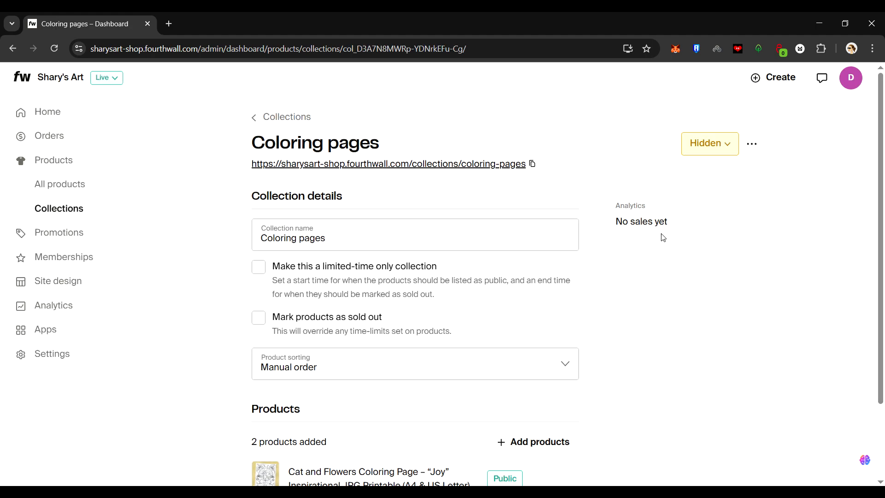
Step: Make the Coloring pages and Stickers collections Public and return to the collections list
left_click(714, 291)
left_click(286, 117)
left_click(643, 265)
left_click(710, 144)
left_click(570, 179)
left_click(708, 290)
left_click(75, 210)
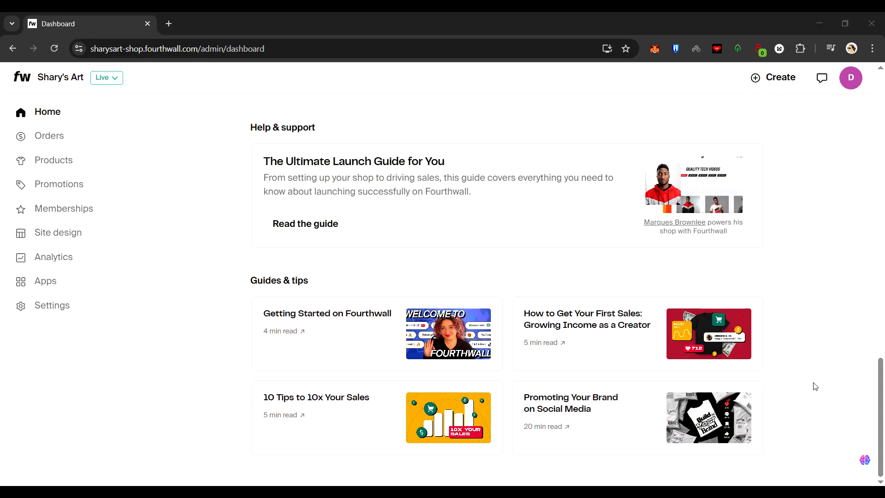
Step: Open the shop's site design, review the current home page, and browse the themes available for a new one
left_click(63, 234)
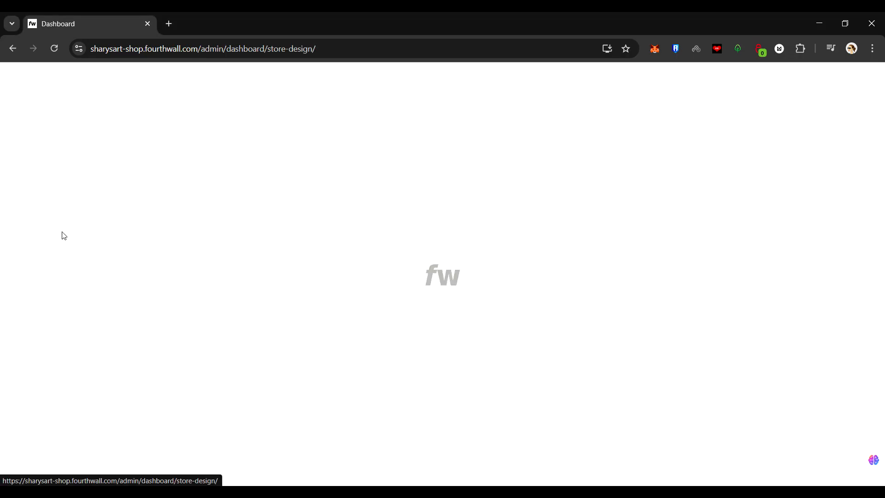
scroll(724, 380, "down", 9)
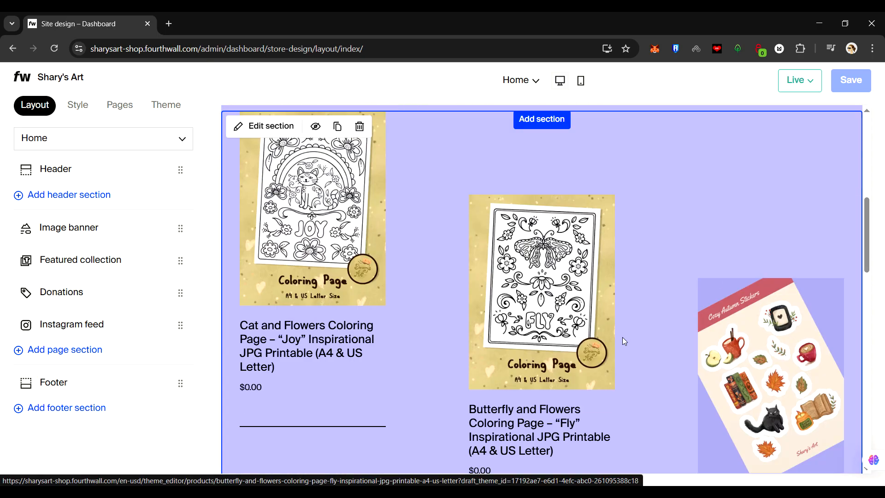
left_click(174, 106)
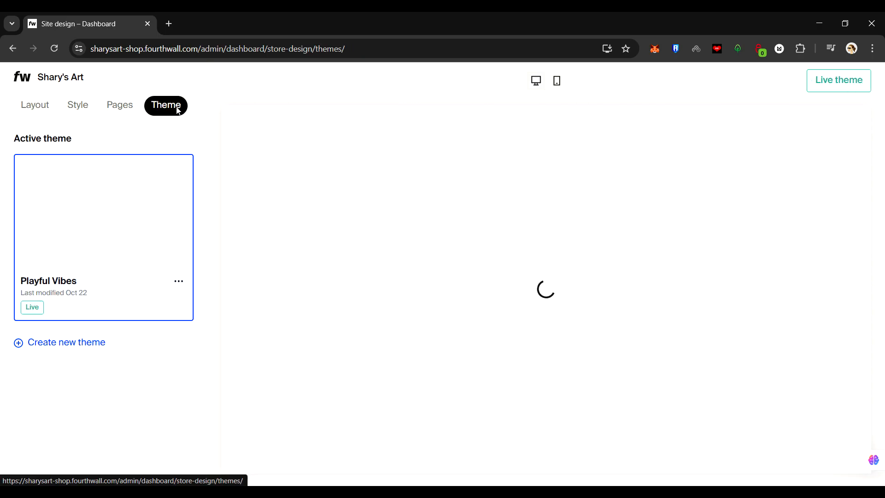
left_click(65, 341)
scroll(559, 348, "down", 8)
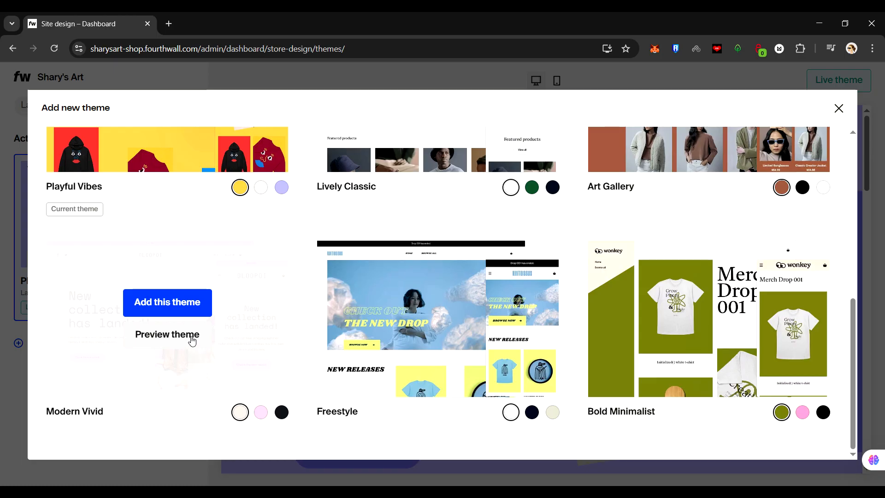
Step: Preview the Modern Vivid theme in its pink color variant and add it to the shop's themes
left_click(193, 341)
scroll(449, 352, "down", 10)
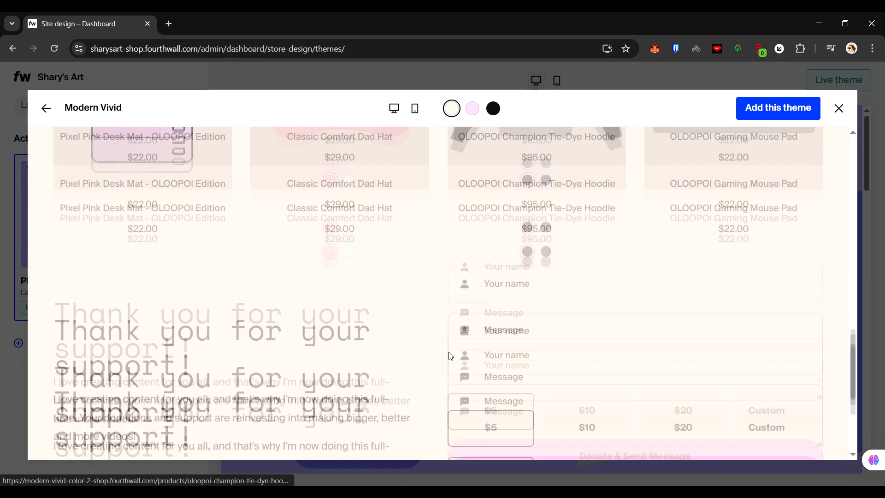
scroll(566, 262, "down", 12)
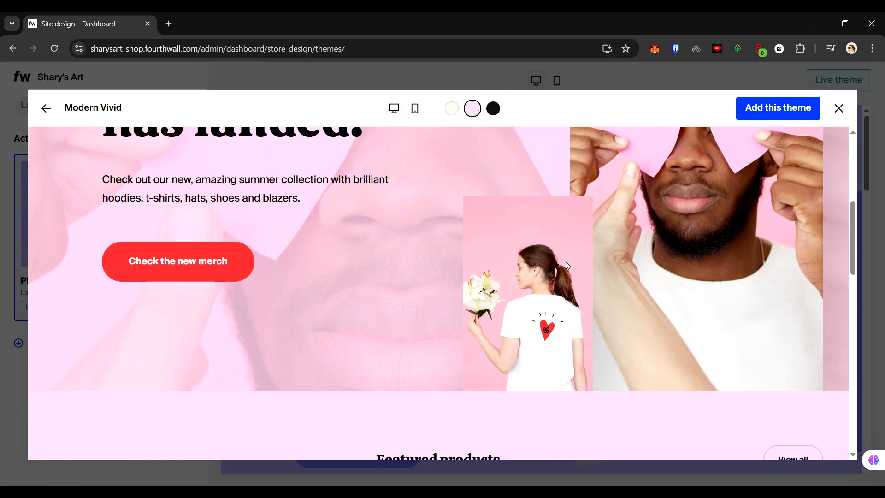
scroll(786, 264, "down", 15)
scroll(786, 263, "up", 20)
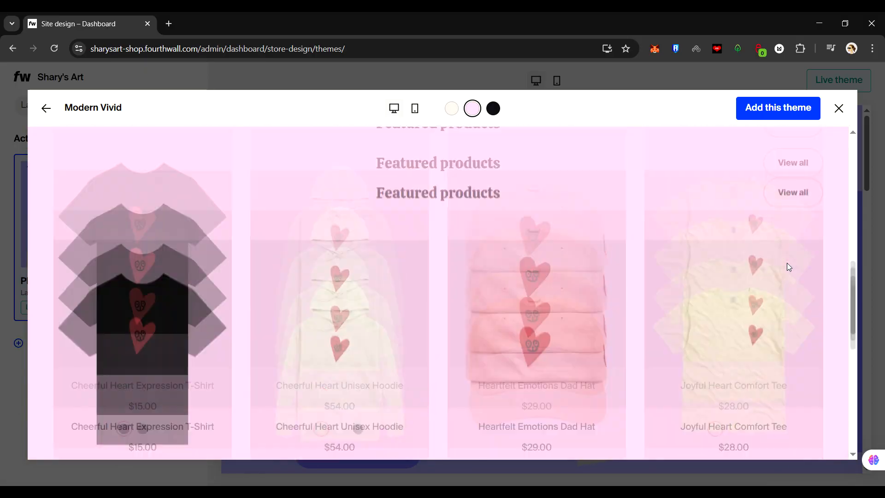
left_click(799, 107)
Step: Select the inactive Modern Vivid theme for editing and show its home page layout sections
scroll(326, 383, "down", 3)
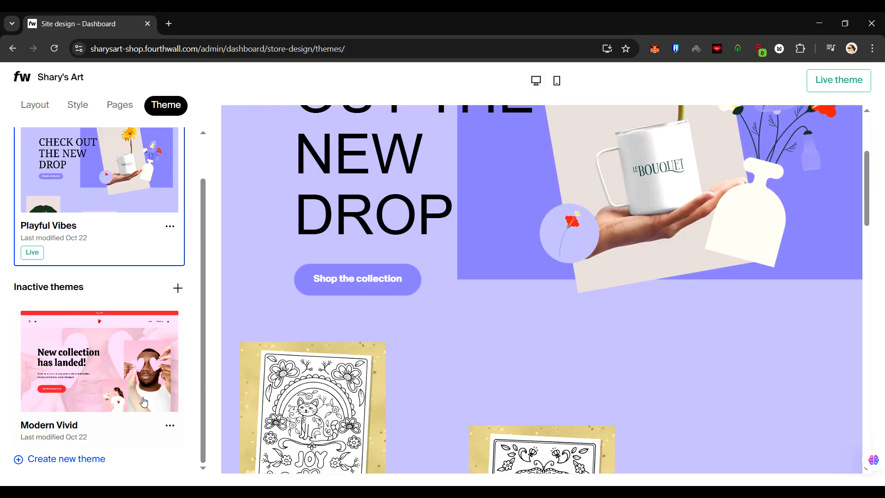
left_click(142, 385)
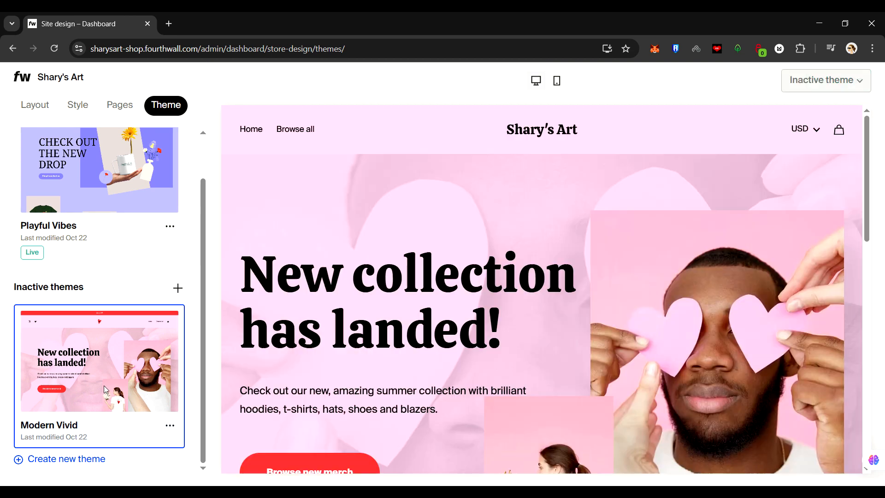
left_click(44, 106)
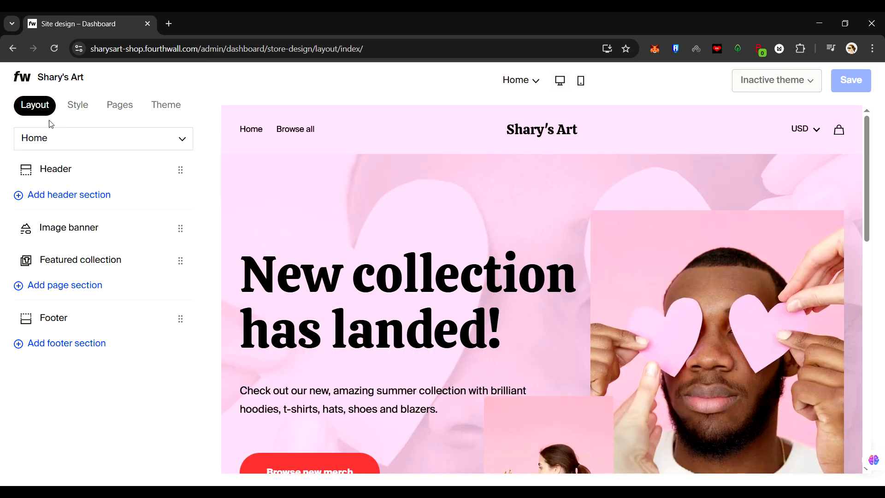
Step: Upload "avatar 2 transparent.png" as the logo in the Modern Vivid theme's style settings
left_click(73, 109)
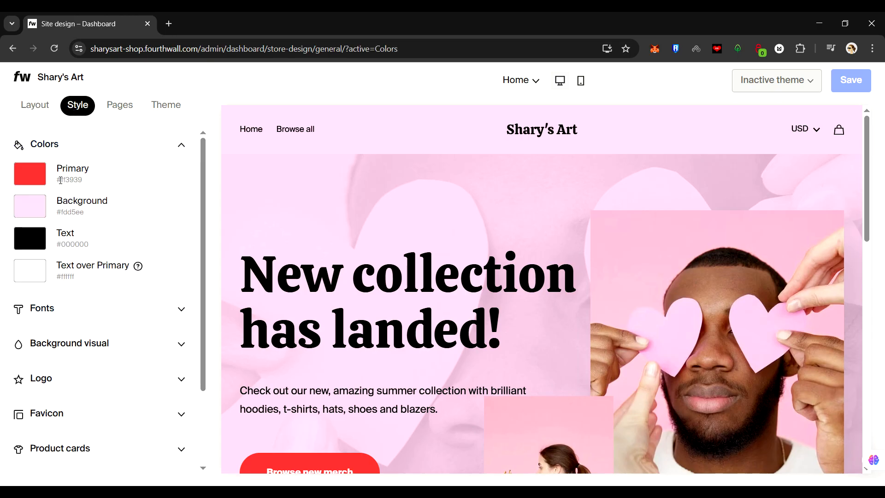
scroll(126, 283, "down", 2)
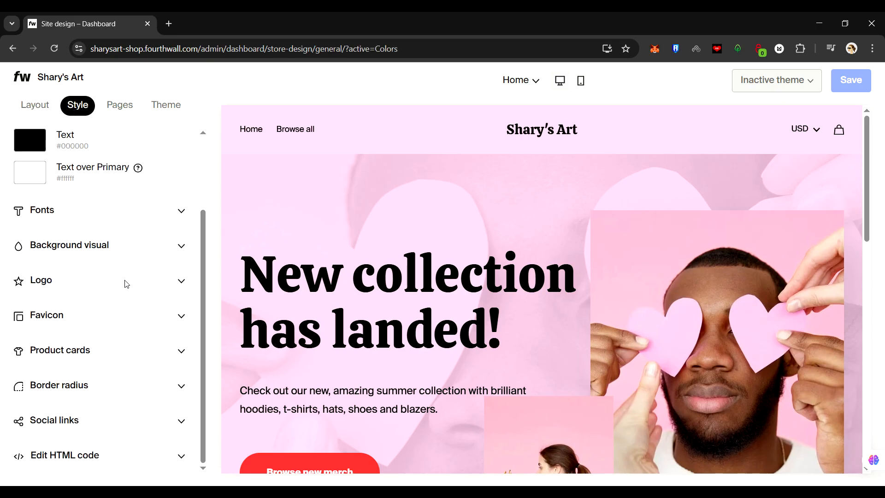
left_click(180, 282)
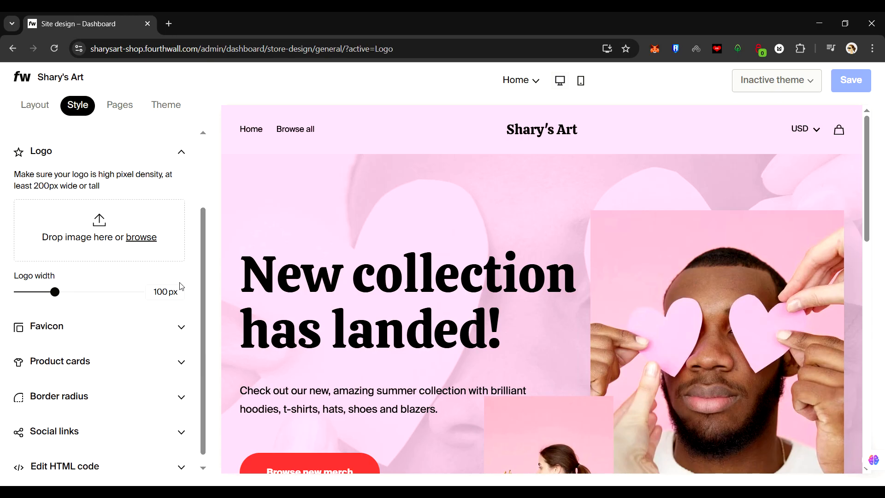
left_click(106, 226)
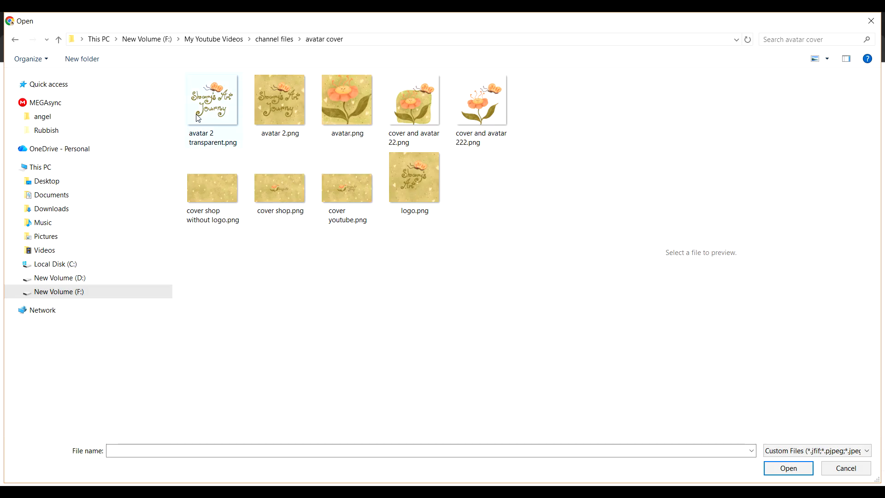
double_click(224, 121)
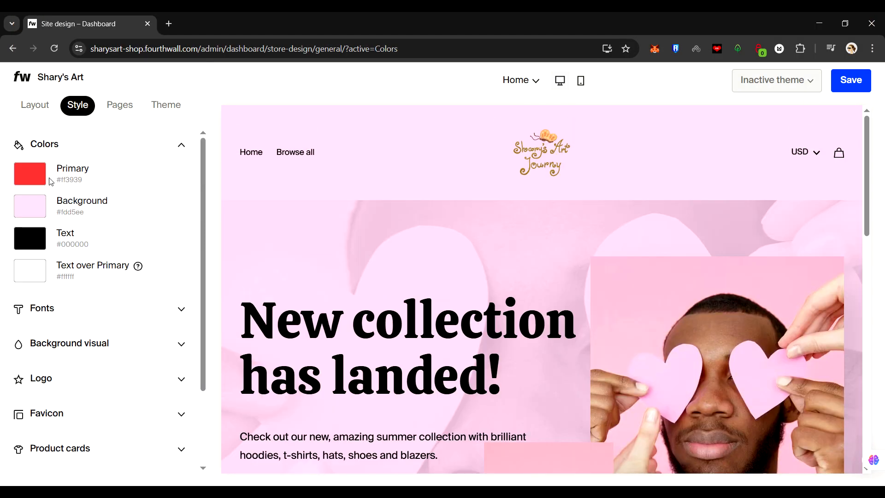
Step: Set the header logo's width to 104 px
mouse_move(551, 143)
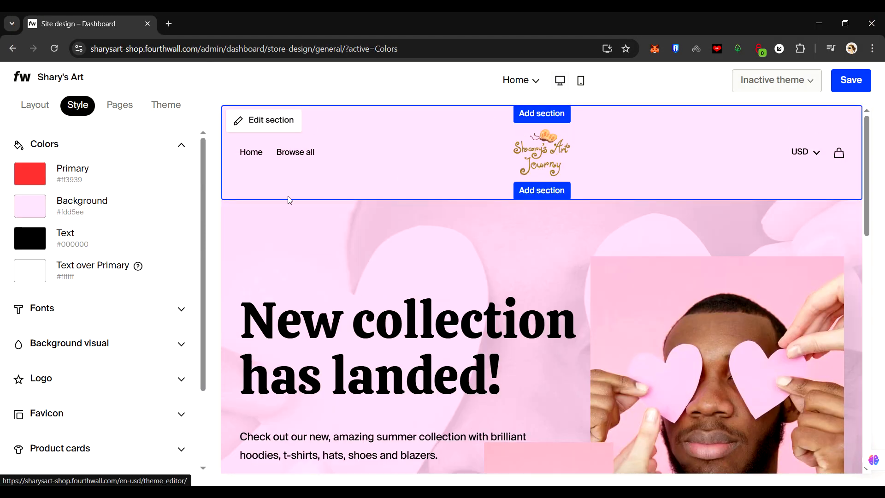
scroll(130, 274, "down", 3)
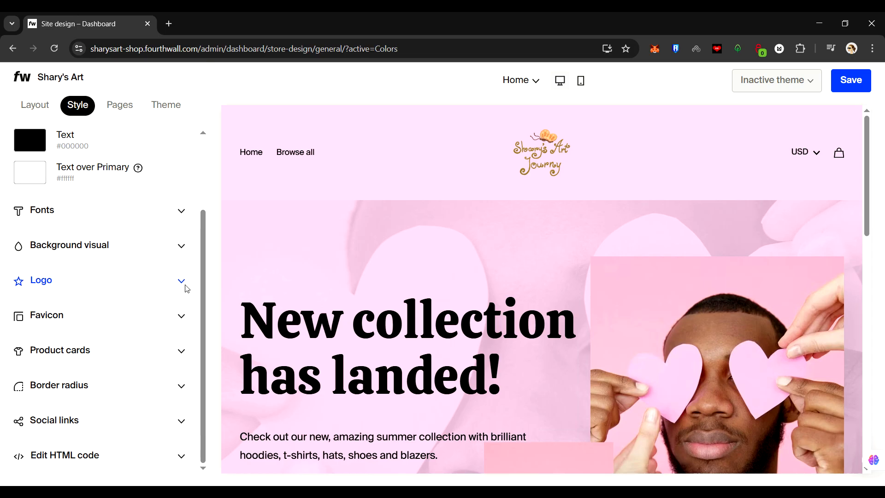
left_click(181, 281)
left_click_drag(67, 312, 60, 316)
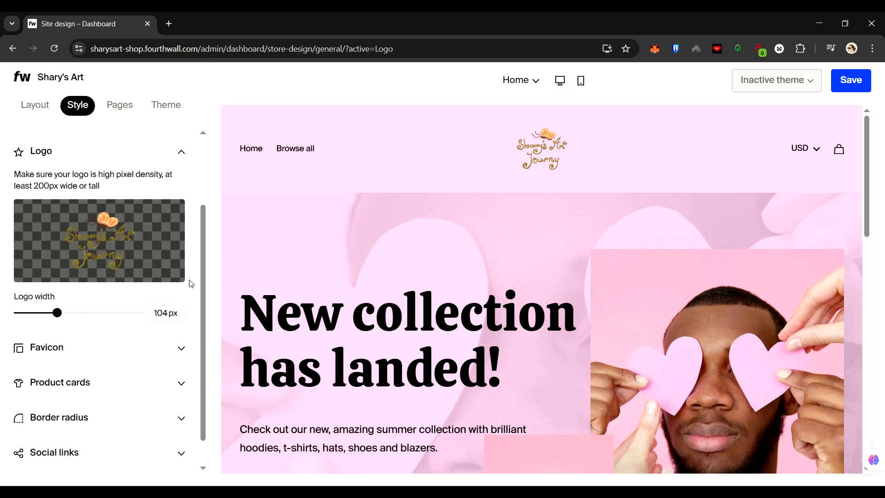
scroll(191, 284, "up", 2)
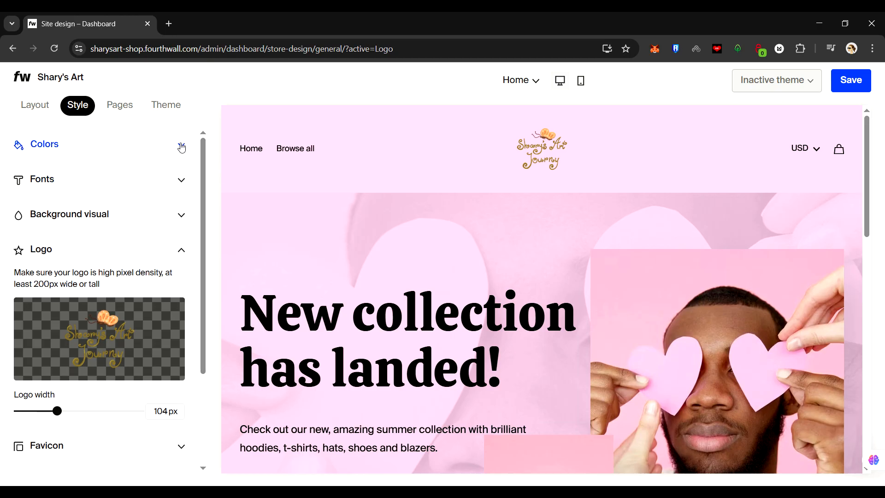
Step: Set the theme's background color to #cdbd6e in the style colors
left_click(182, 147)
left_click(35, 212)
type("#cdbd6e")
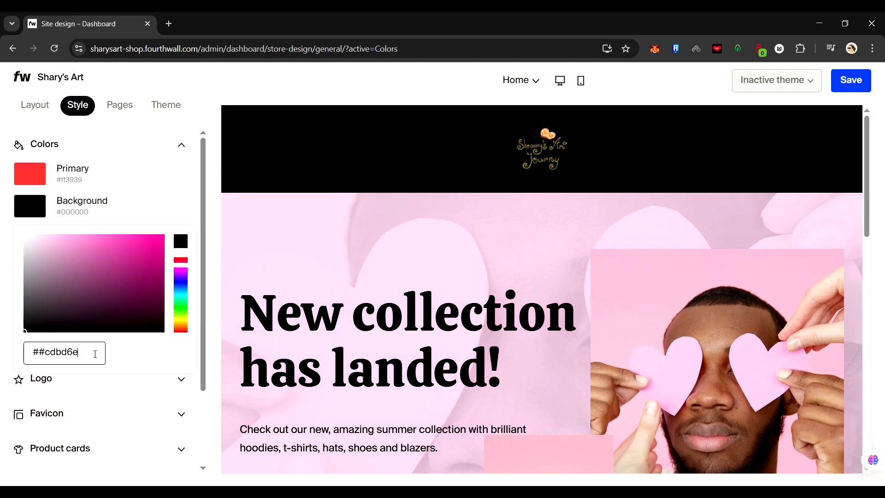
key("BackSpace")
Step: Set the theme's primary color to #f39763
left_click(34, 175)
scroll(507, 289, "down", 3)
double_click(55, 320)
type("f39763")
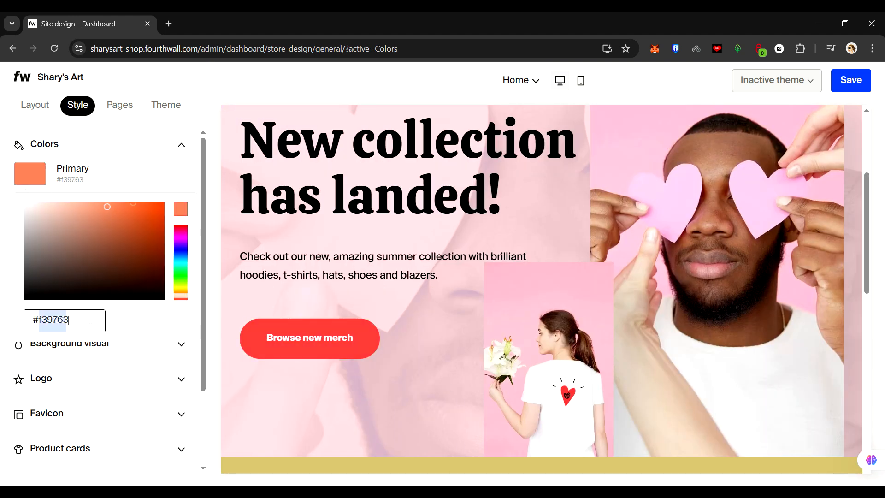
left_click(125, 325)
left_click(105, 166)
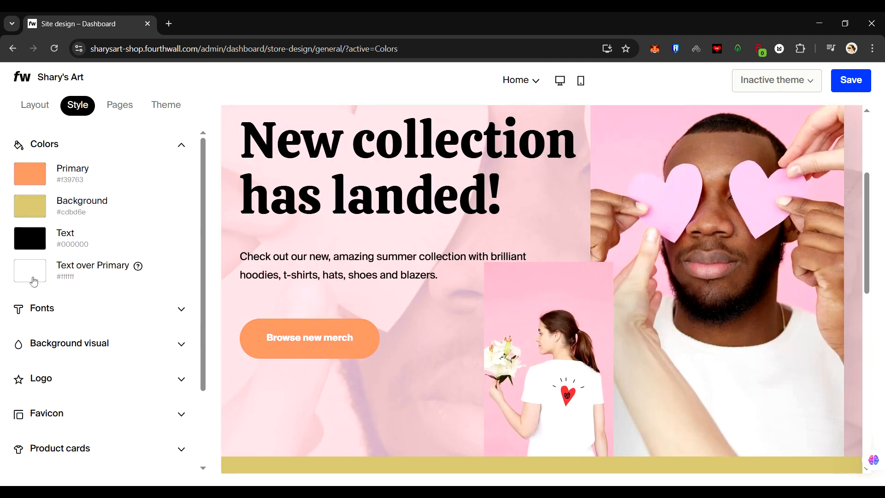
Step: Set both the Text over Primary color and the Text color to #764f2a
left_click(33, 278)
double_click(50, 415)
type("764f2a")
left_click(54, 239)
left_click(32, 239)
double_click(57, 383)
type("764f2a")
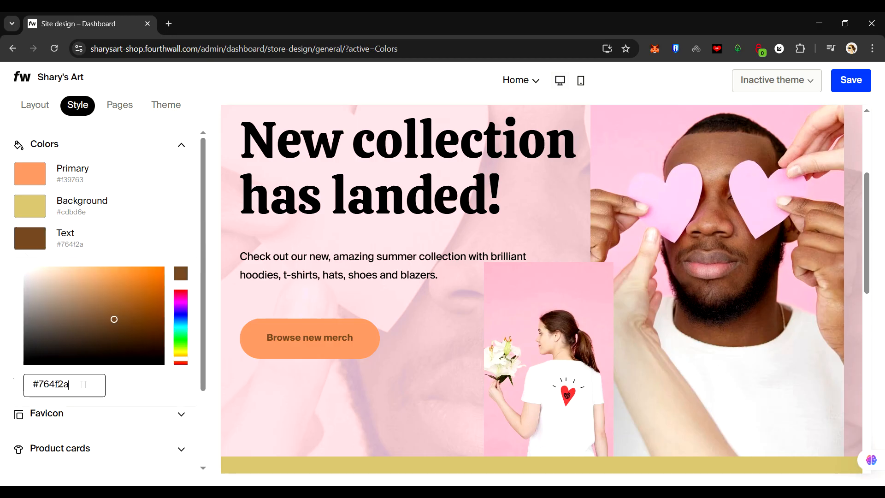
left_click(138, 240)
Step: Change the theme's background color to the light cream #f5efdb
scroll(316, 316, "down", 9)
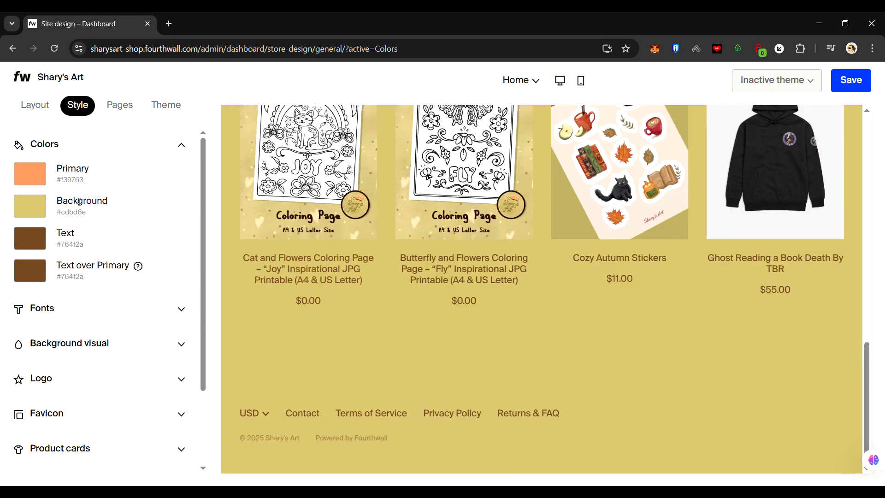
left_click(80, 201)
double_click(33, 352)
left_click_drag(111, 239, 41, 242)
left_click(166, 213)
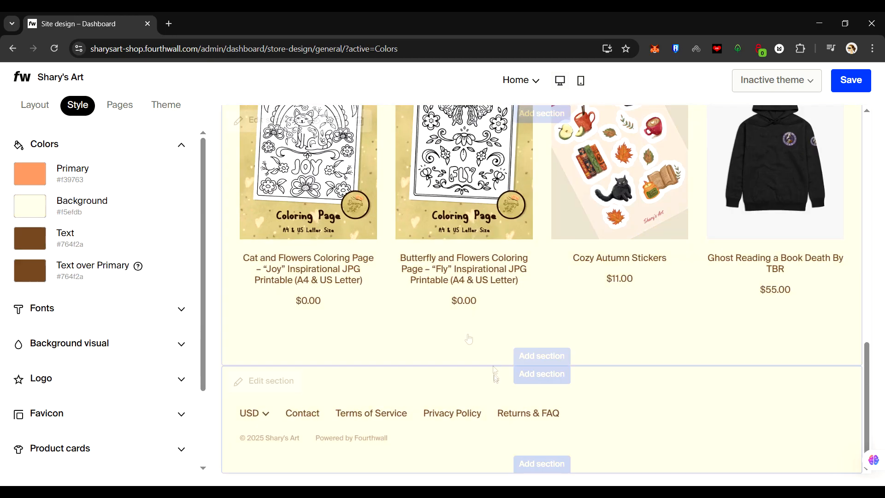
Step: Replace the theme's base font with a handwritten-style typeface
scroll(376, 289, "up", 1)
left_click(179, 308)
scroll(180, 261, "down", 1)
scroll(231, 371, "up", 11)
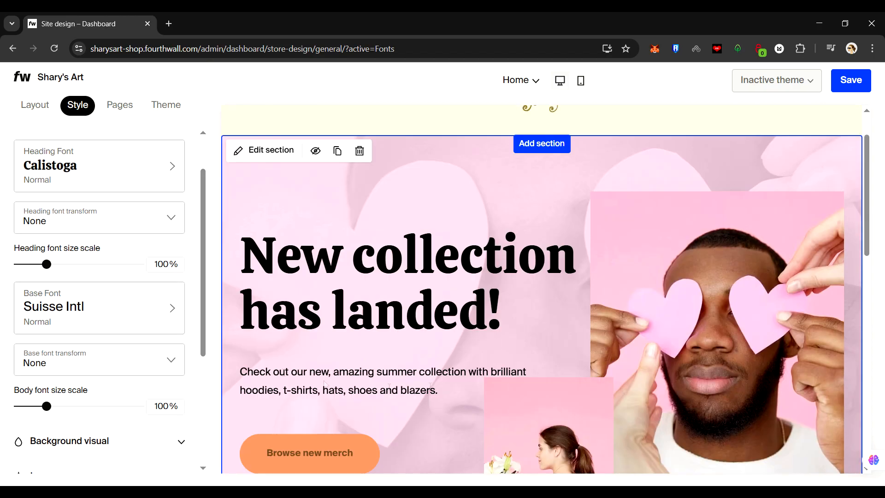
left_click(172, 308)
scroll(107, 322, "down", 2)
left_click(29, 372)
Step: Change the home page image banner's heading to "New Coloring Pages"
left_click(44, 111)
left_click(73, 169)
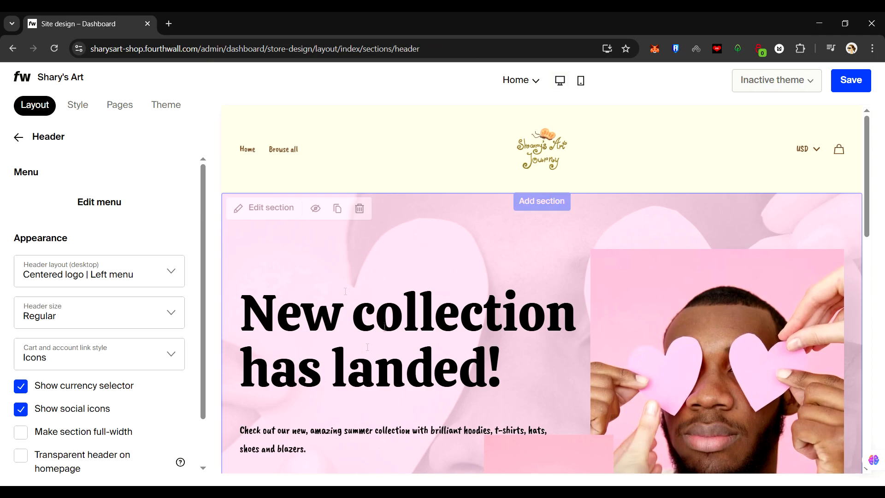
left_click_drag(140, 181, 19, 182)
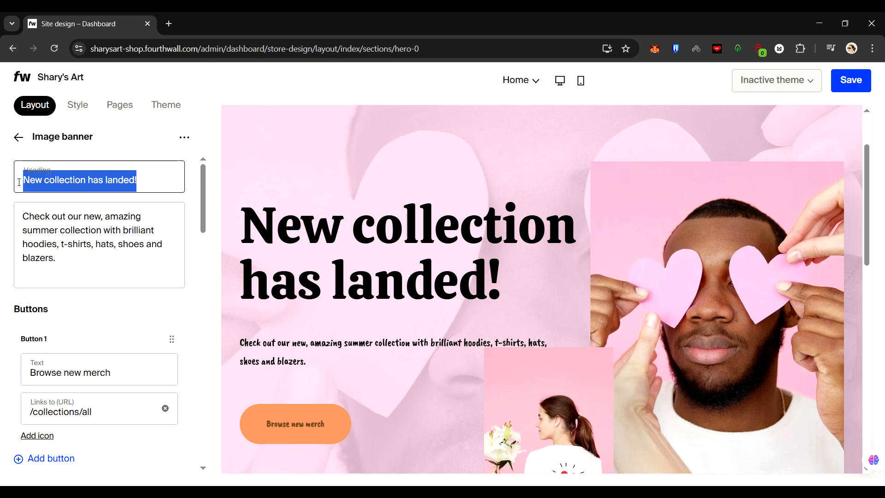
type("New Coloring ")
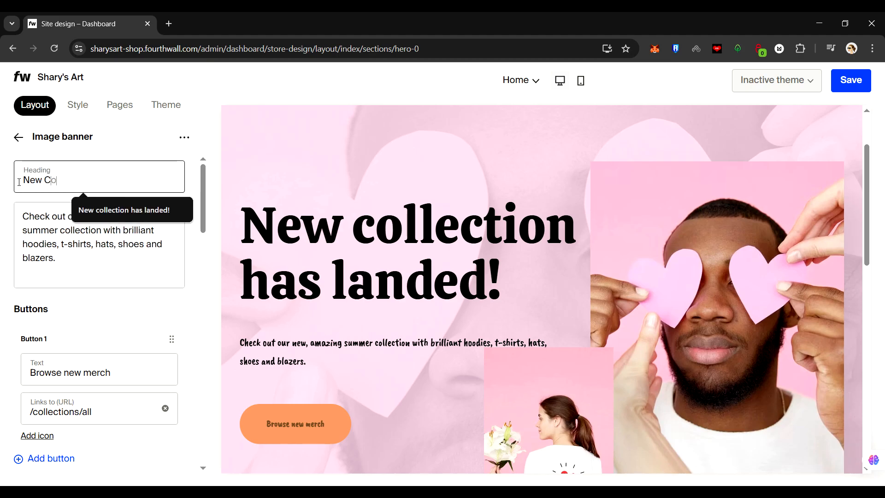
type("P")
left_click(142, 178)
Step: Set the banner's description to "Check out this new coloring pages free to download!" and its button text to "Check Coloring Pages"
left_click_drag(69, 213, 83, 260)
scroll(112, 314, "down", 2)
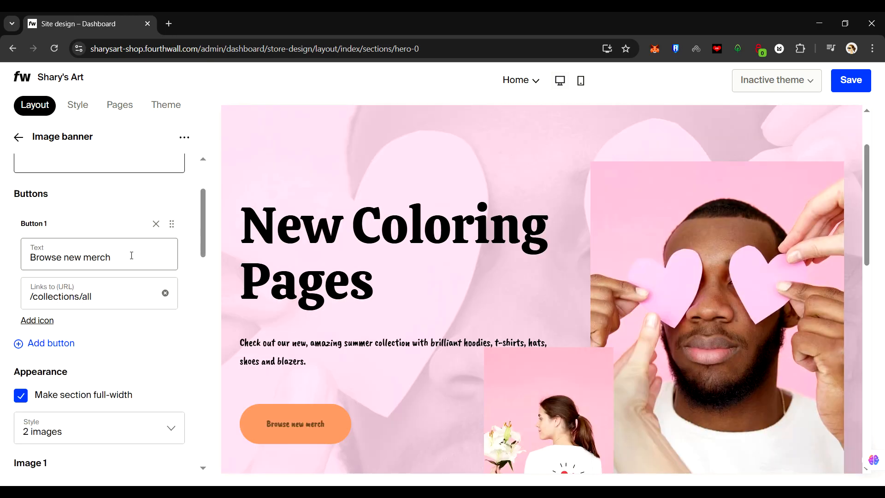
key("ctrl+a")
type("Check")
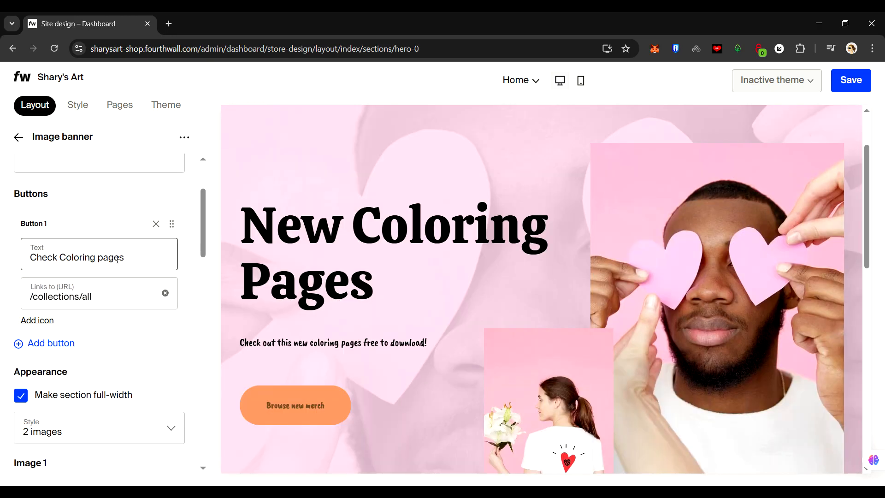
type("P")
Step: Replace the banner button's link with another destination chosen from the shop's own pages
left_click(102, 294)
left_click(507, 263)
left_click(547, 262)
left_click(396, 376)
left_click(374, 335)
left_click(535, 313)
Step: Set the banner's overlay color to #cdbd6e and style its heading in Regular size with color #764f2a
scroll(99, 276, "up", 1)
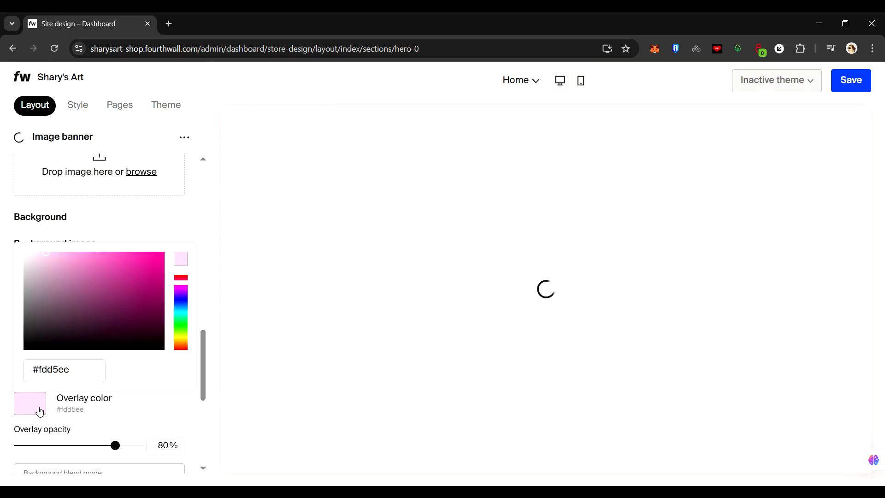
type("#cdbd6e")
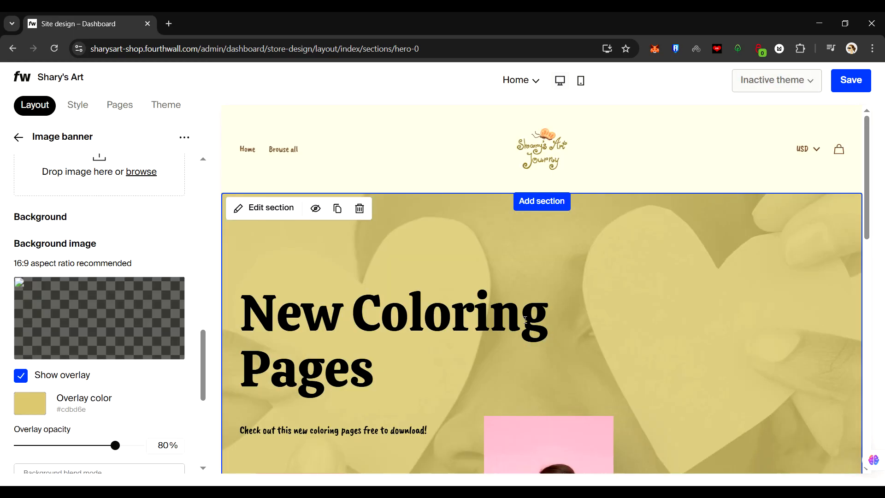
scroll(103, 306, "up", 8)
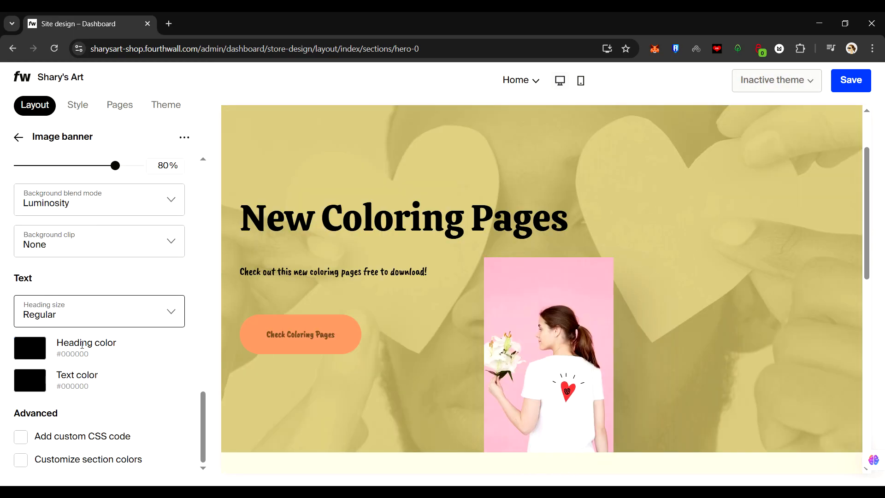
left_click(30, 348)
type("#764f2a")
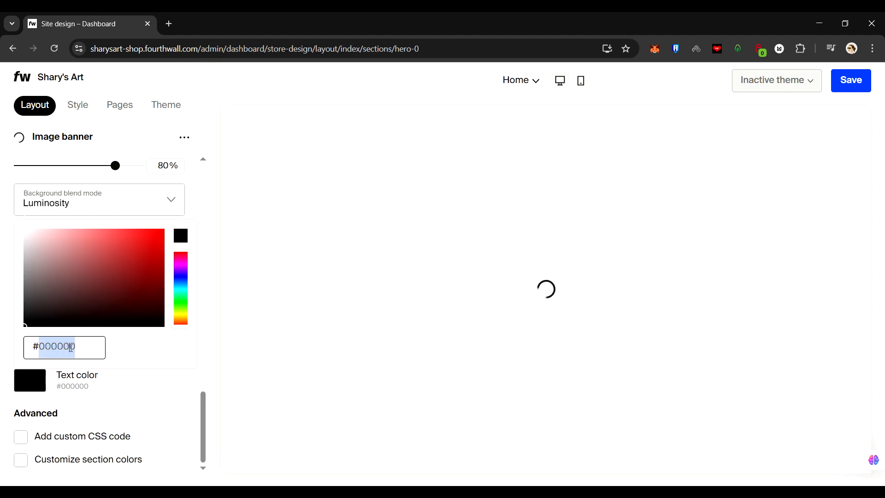
Step: Upload the golden hearts pattern as the banner's background and the Fly and Joy coloring pages as its two foreground images
scroll(102, 322, "up", 5)
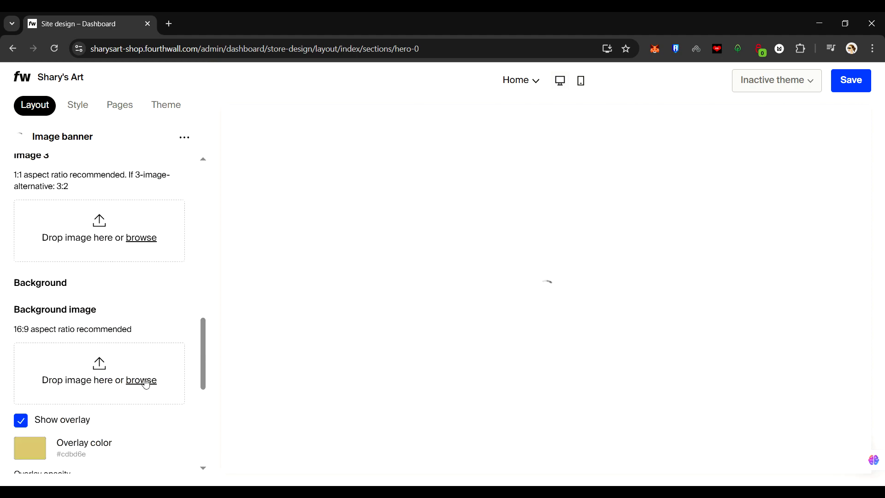
left_click(138, 379)
double_click(224, 206)
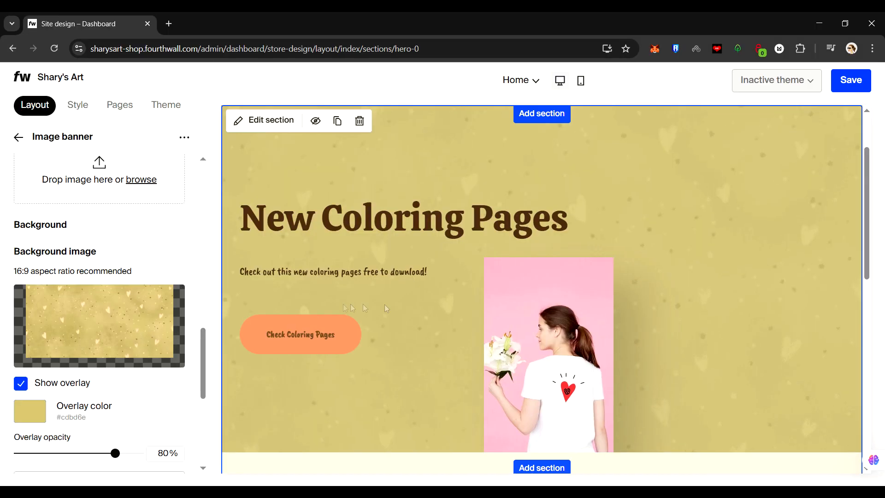
scroll(172, 353, "up", 5)
left_click(172, 353)
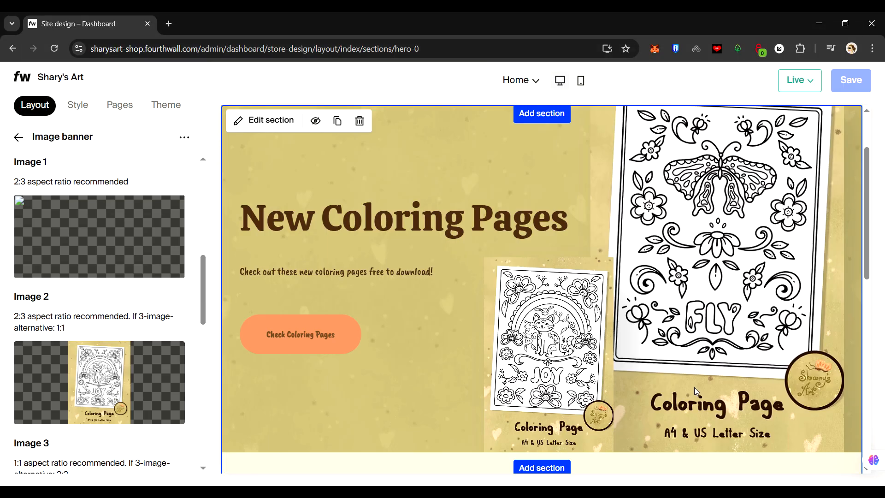
Step: Add a "Video with text" section below the featured products on the home page
scroll(312, 340, "down", 4)
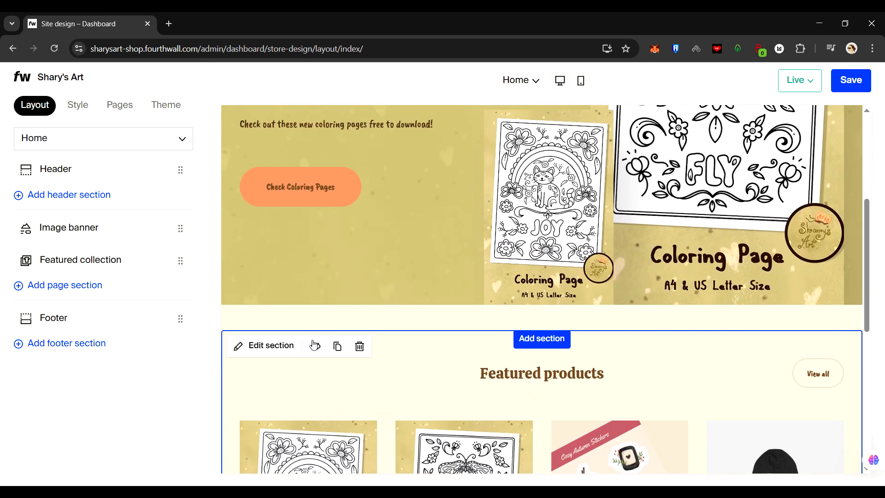
scroll(383, 306, "down", 4)
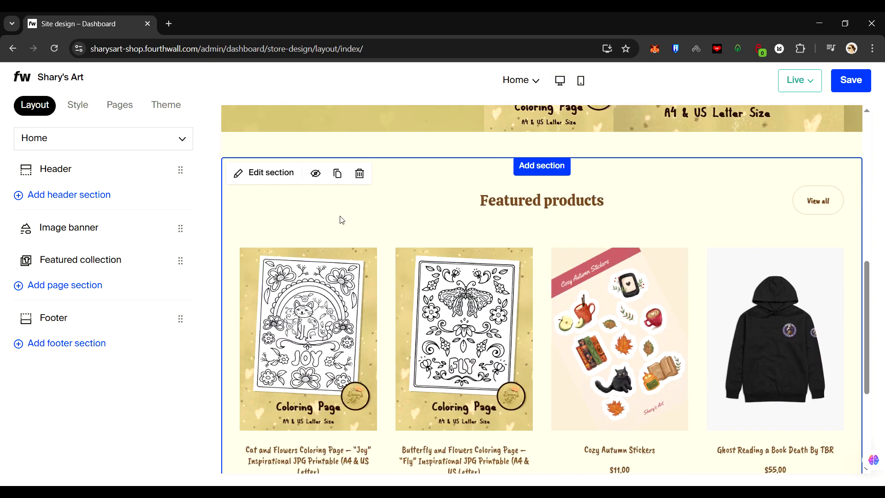
scroll(350, 277, "down", 4)
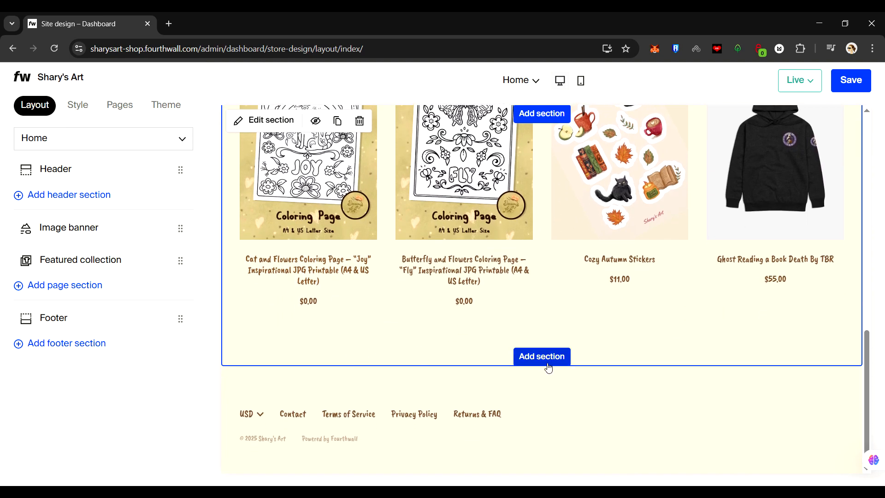
left_click(549, 358)
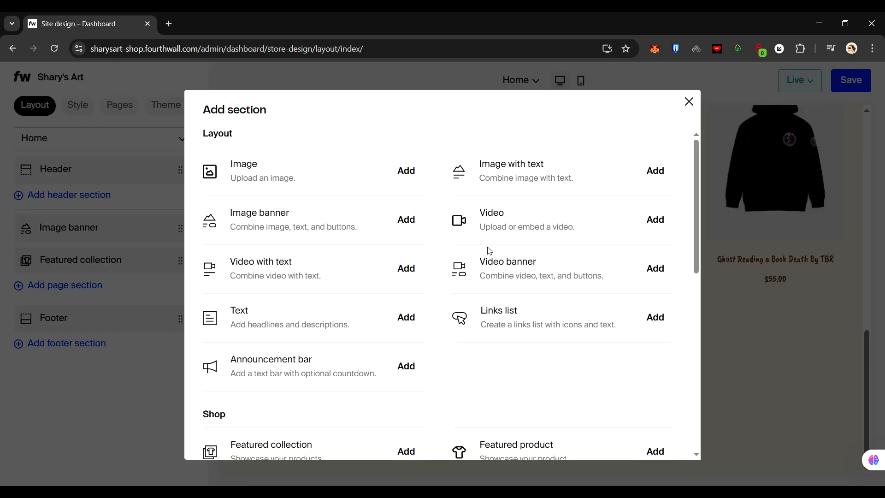
left_click(405, 268)
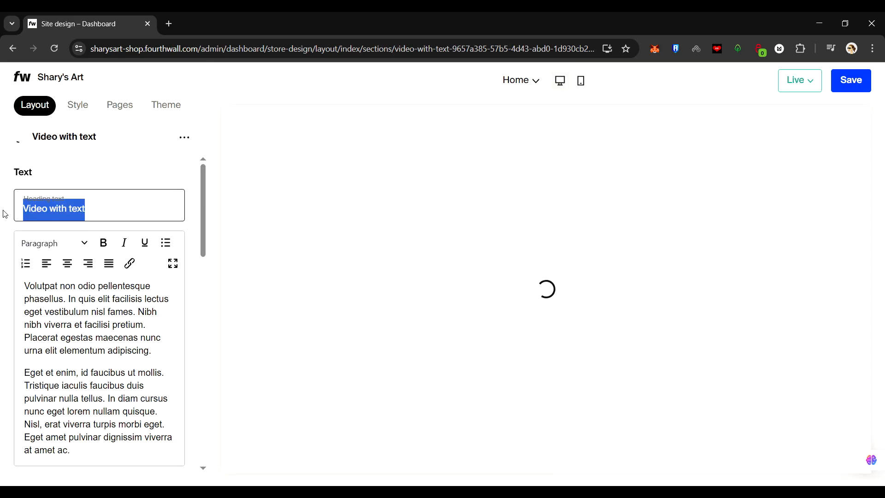
Step: Set the video section's heading to "Watch my process of making this sticker sheet"
type("C")
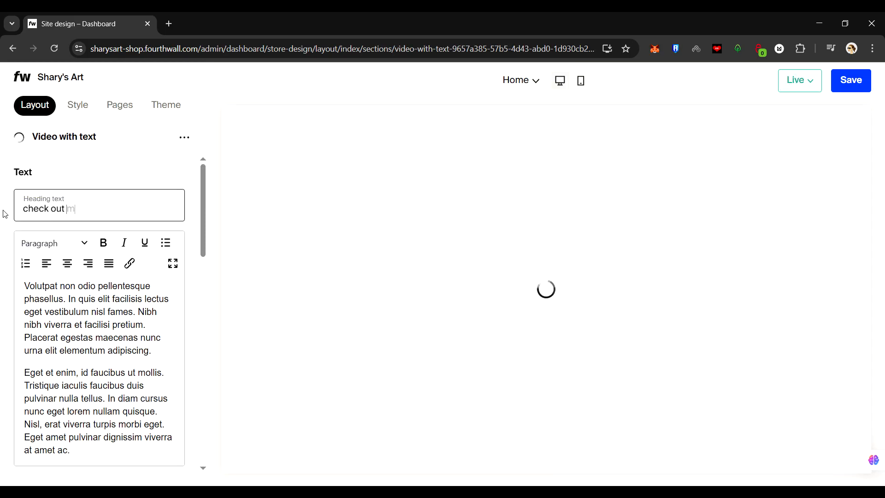
type("his sticker sheet")
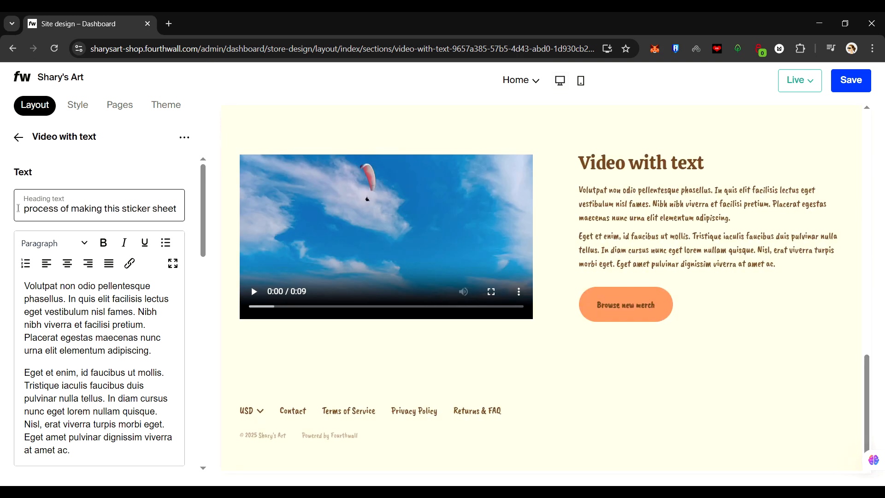
left_click_drag(19, 208, 2, 215)
type("Watch my")
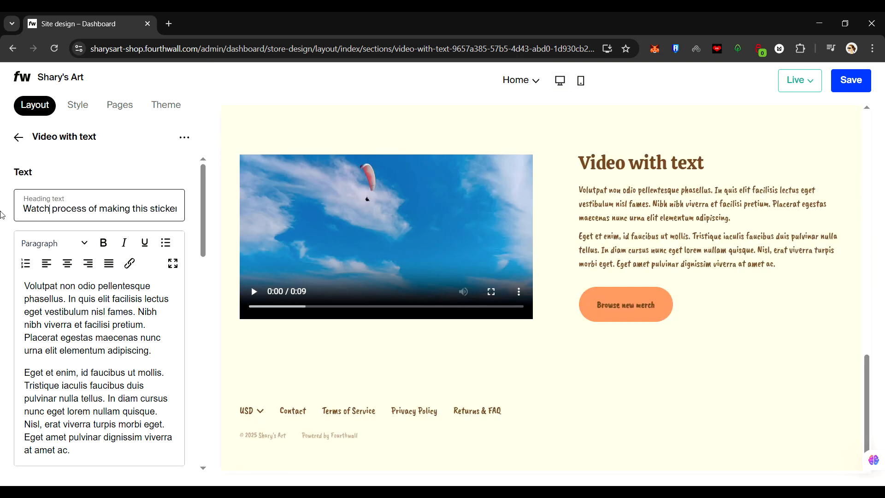
scroll(81, 401, "down", 10)
left_click(81, 401)
type("https://youtu.be/IqngZbNErjU")
scroll(175, 352, "up", 10)
left_click(140, 323)
key("ctrl+a")
key("ctrl+v")
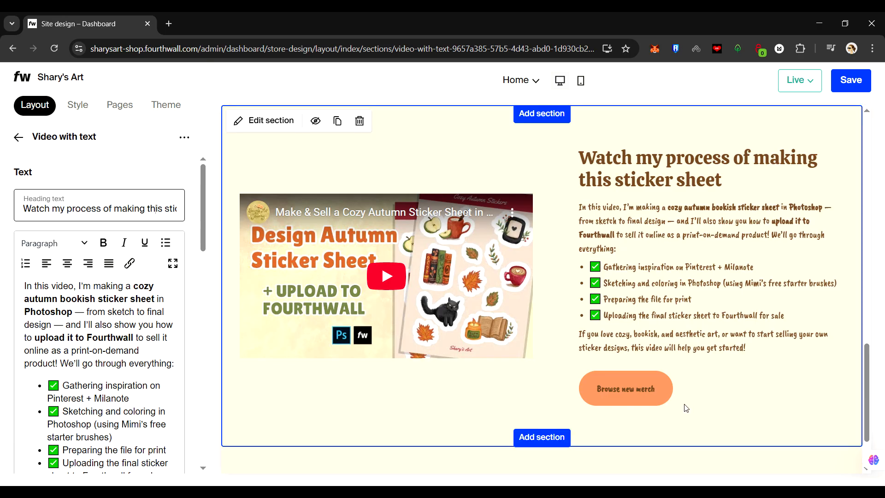
Step: Change the video section's button text to "Buy the sticker sheet"
scroll(92, 322, "down", 5)
left_click(65, 295)
key("ctrl+a")
type("YouTube Video")
left_click(29, 293)
type("Watch")
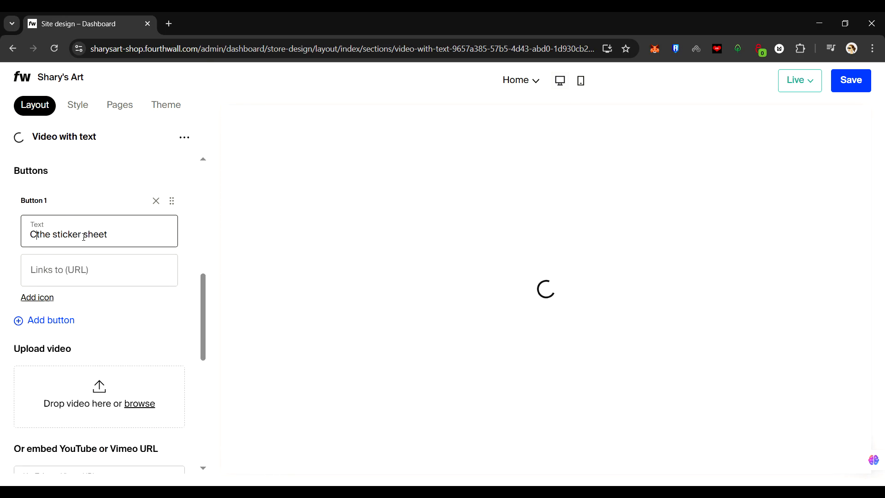
key("BackSpace")
type("Buy the sticker sheet")
Step: Link the video section's button to /products/cozy-autumn-stickers
left_click(97, 270)
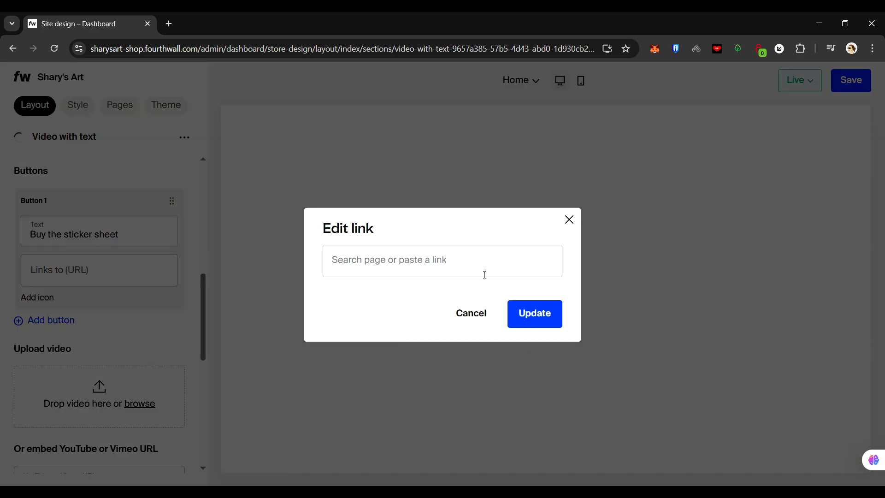
left_click(383, 395)
left_click(393, 377)
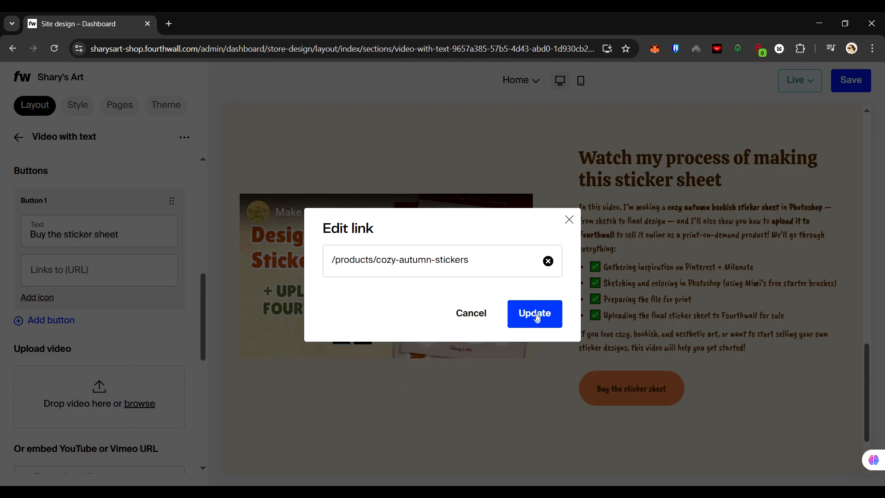
left_click(537, 314)
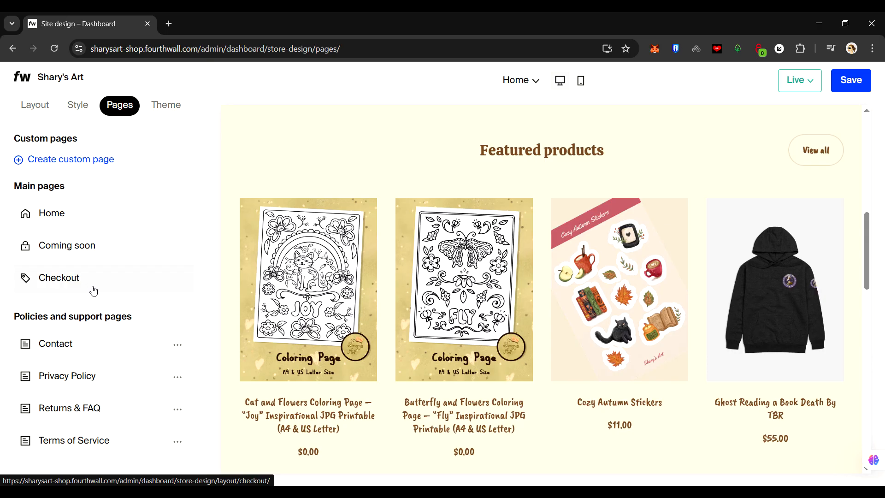
Step: Create a custom page named "About me"
left_click(82, 161)
left_click(346, 261)
type("About me")
left_click(512, 308)
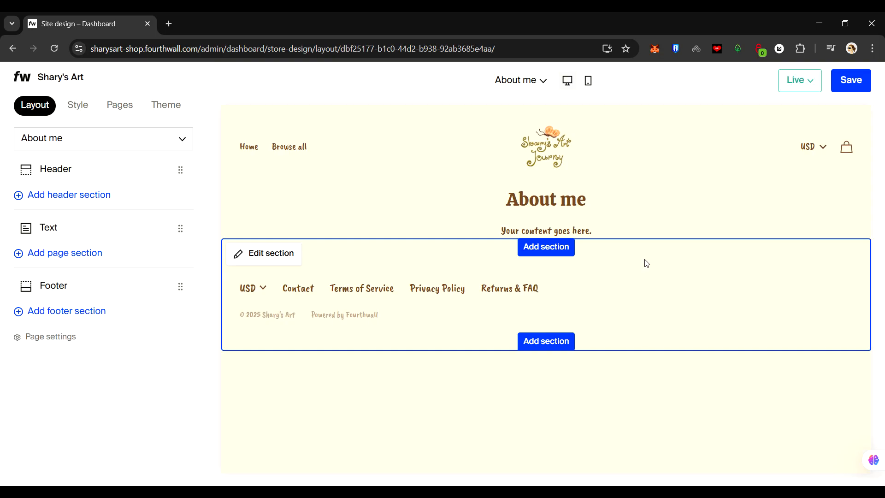
Step: Replace the About me page's placeholder text with the two-paragraph artist bio about cute, colorful illustrations, reading books and cozy moments with cats
left_click(263, 253)
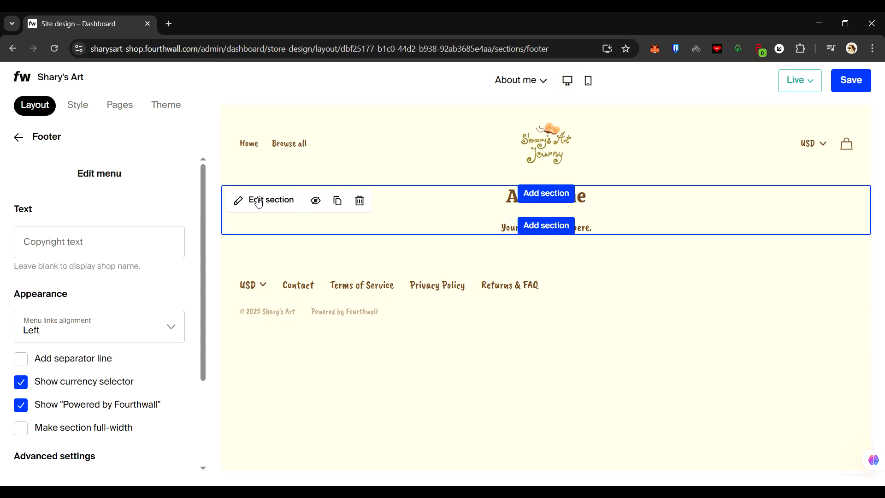
left_click(258, 201)
left_click(45, 236)
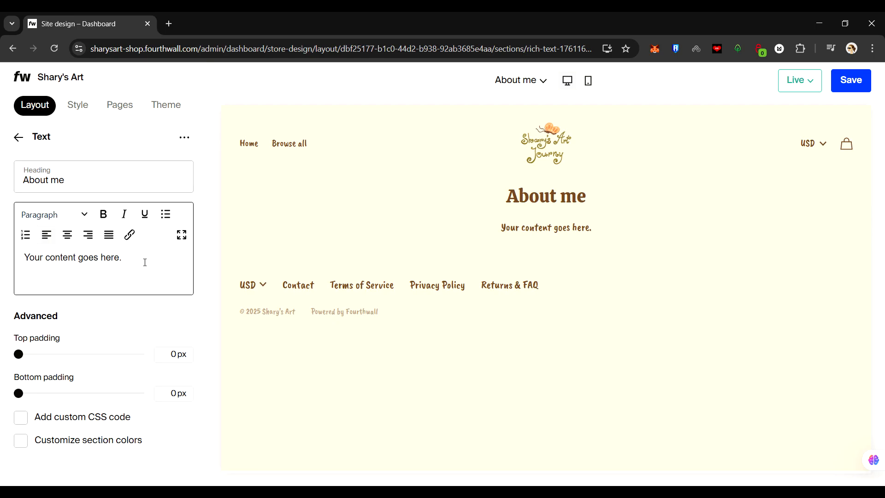
left_click(12, 259)
left_click_drag(26, 257, 157, 260)
type("Hi! I’m Shary — a digital artist who loves bringing joy and creativity to everyday life through art. I create cute, colorful, and uplifting illustrations, from doodle-style characters to relaxing coloring pages. My goal is to make art that makes people smile, unwind, and feel inspired.  When I’m not drawing, you can usually find me reading books or enjoying cozy moments with my cats.")
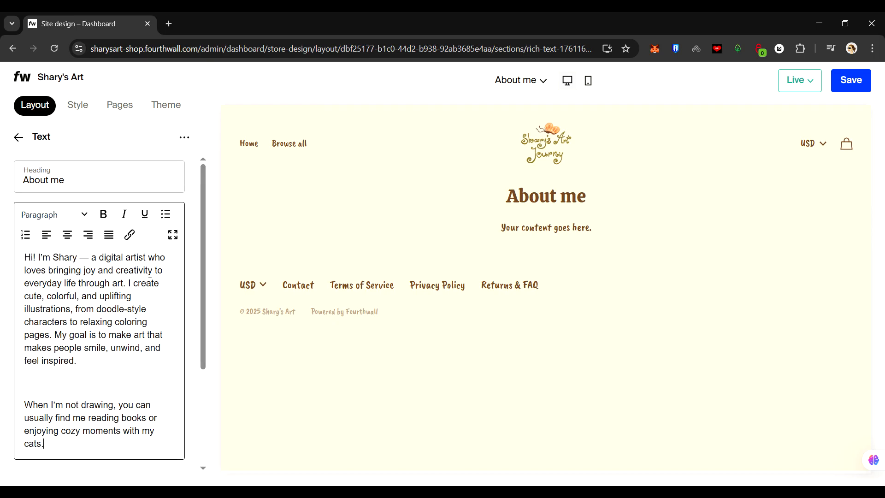
scroll(158, 359, "down", 5)
scroll(138, 323, "up", 5)
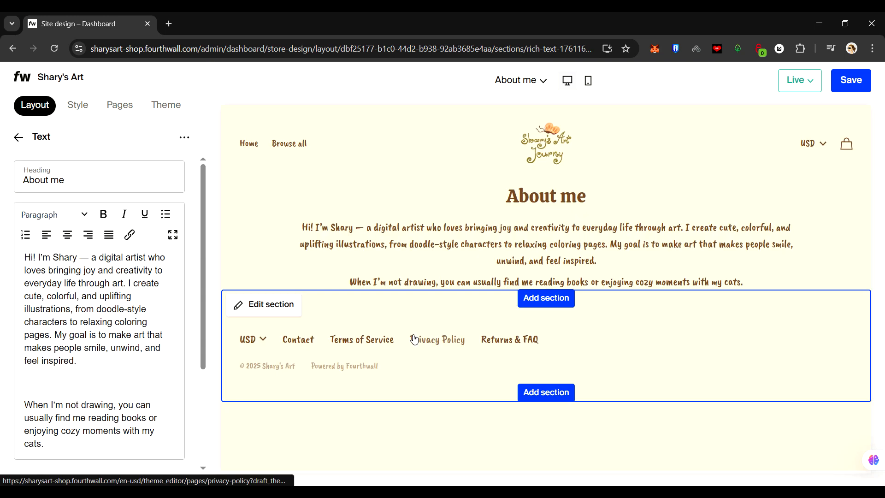
Step: Add a links list section below the bio and label its first two links "Youtube" and "Instagram"
left_click(556, 282)
left_click(650, 311)
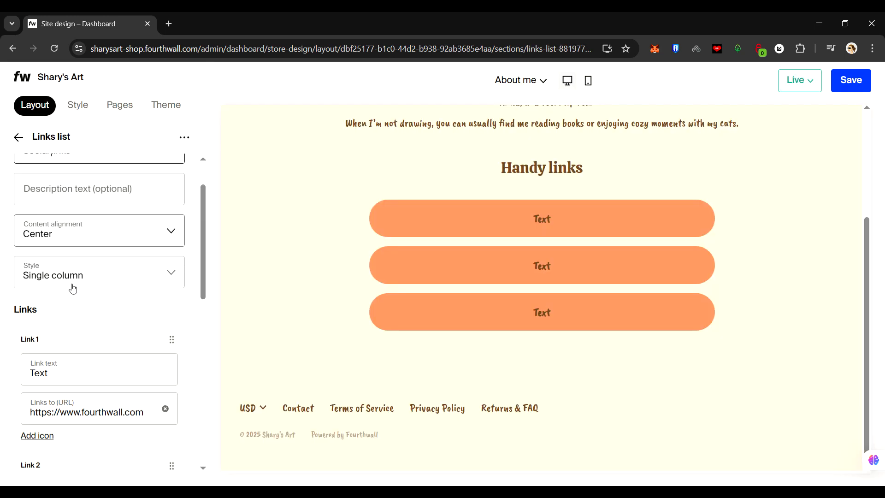
left_click_drag(48, 258, 18, 264)
type("Youtube")
double_click(38, 384)
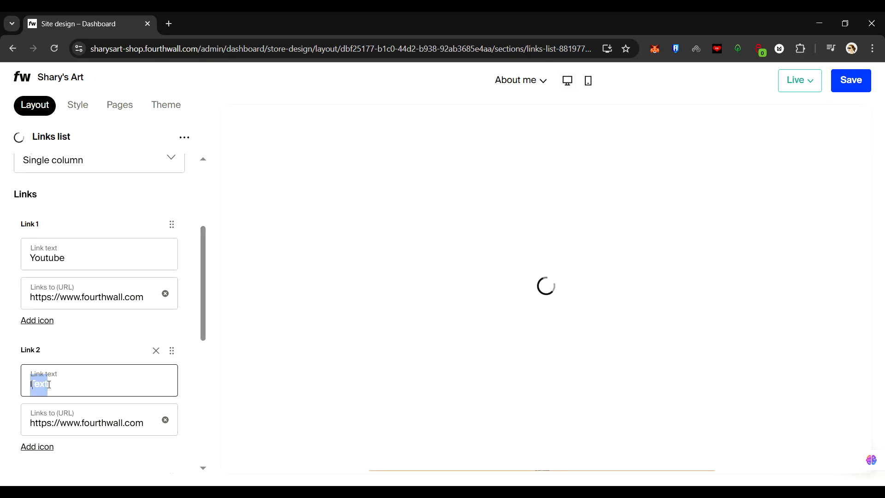
type("Instagram")
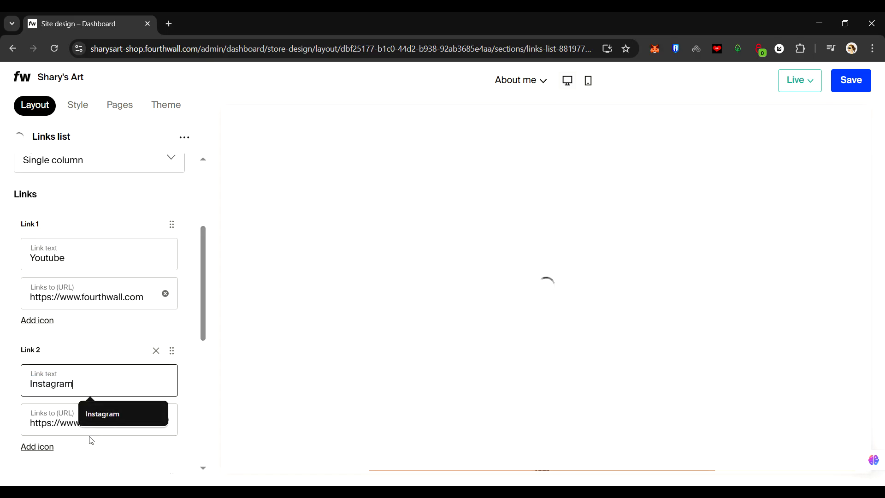
left_click(164, 294)
left_click(159, 300)
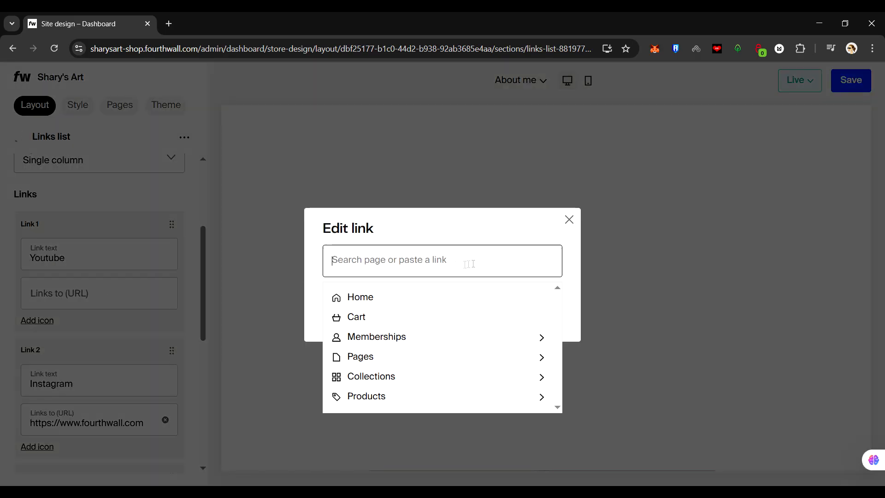
type("https://www.youtube.com/@SharysArtJourney")
left_click(506, 300)
left_click(530, 315)
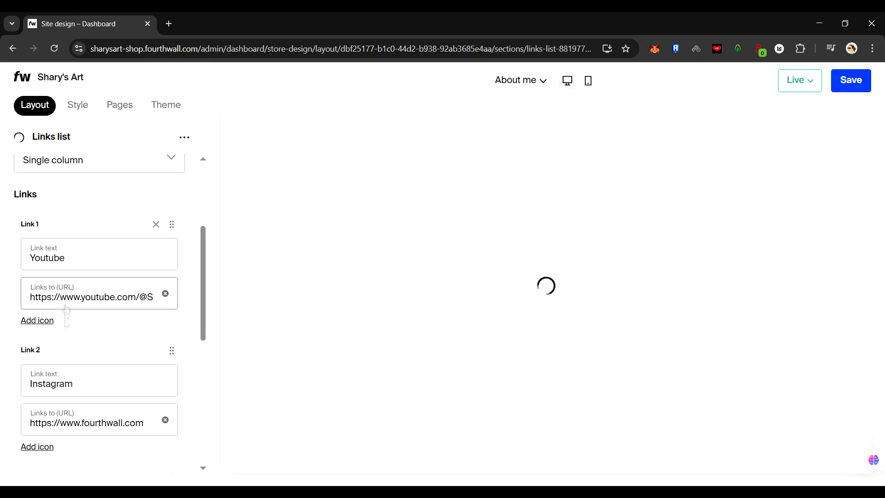
Step: Add the YouTube icon to the first link in the links list
left_click(37, 320)
left_click(511, 426)
scroll(127, 347, "down", 3)
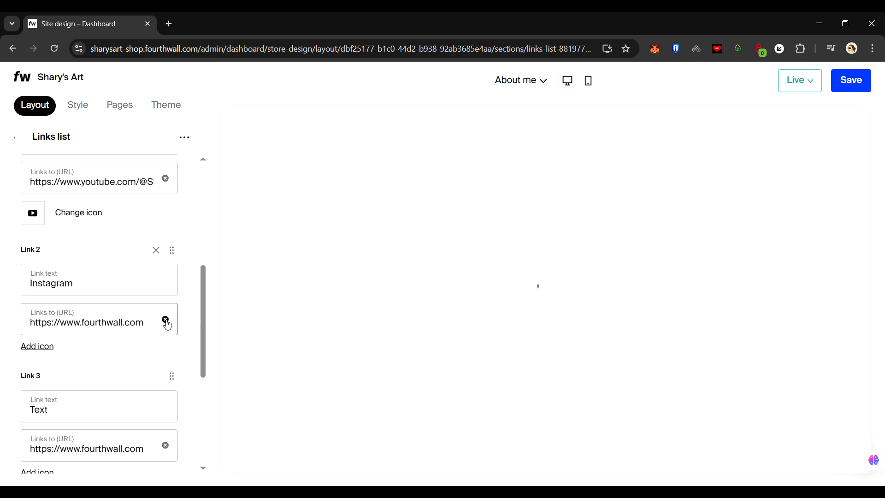